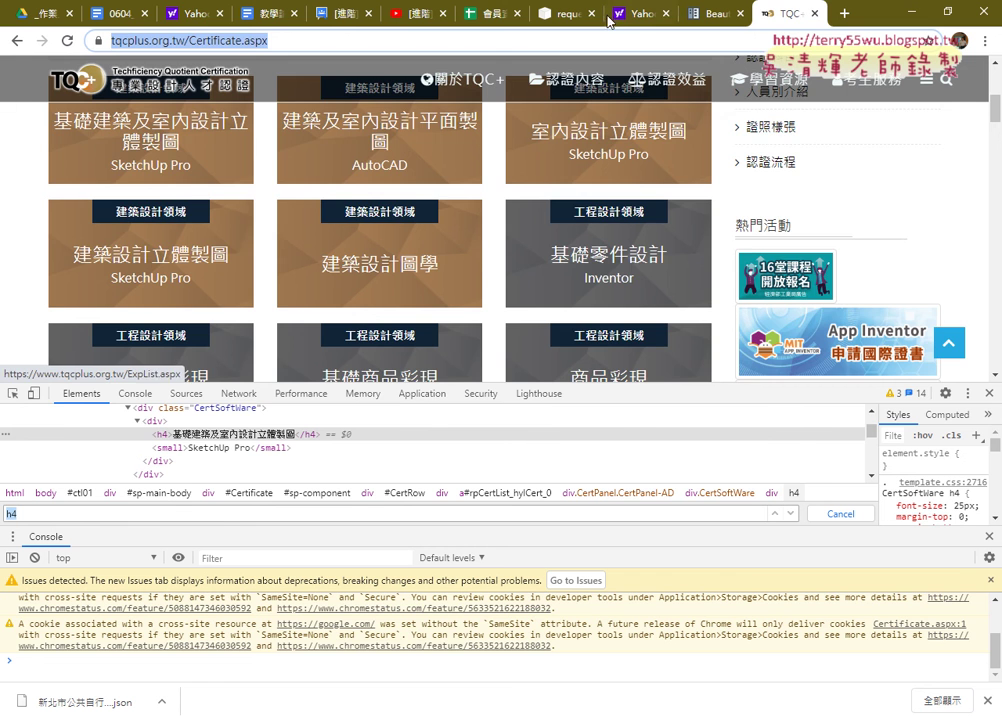
Close the developer panels on both the Yahoo tab and the TQC+ certificate tab
{"action": "left_click", "coordinate": [195, 14]}
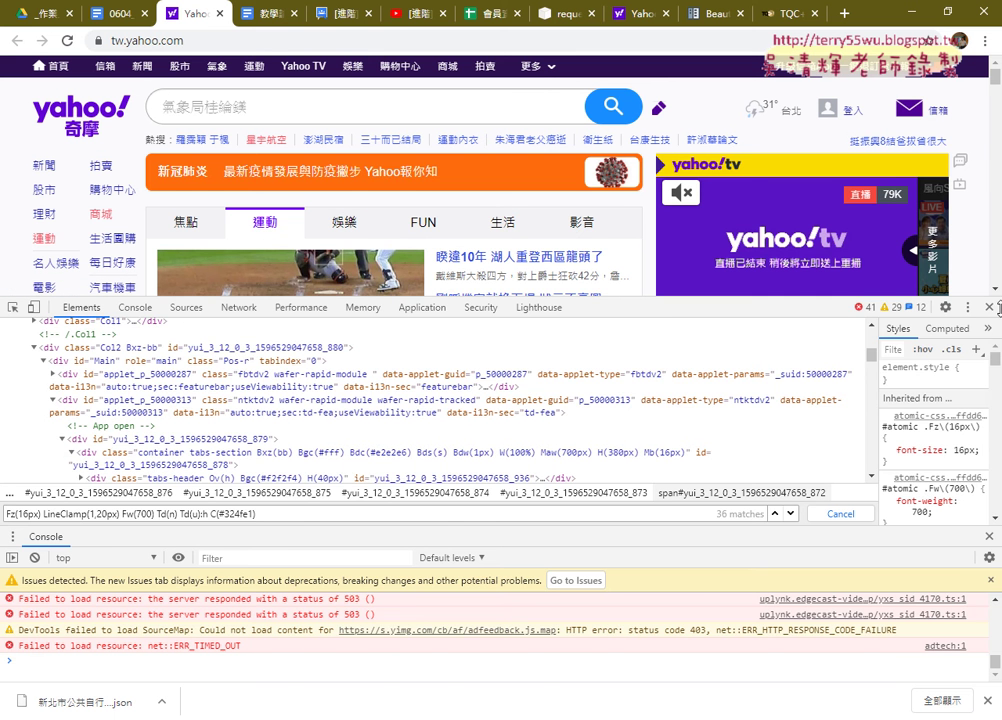
{"action": "left_click", "coordinate": [991, 307]}
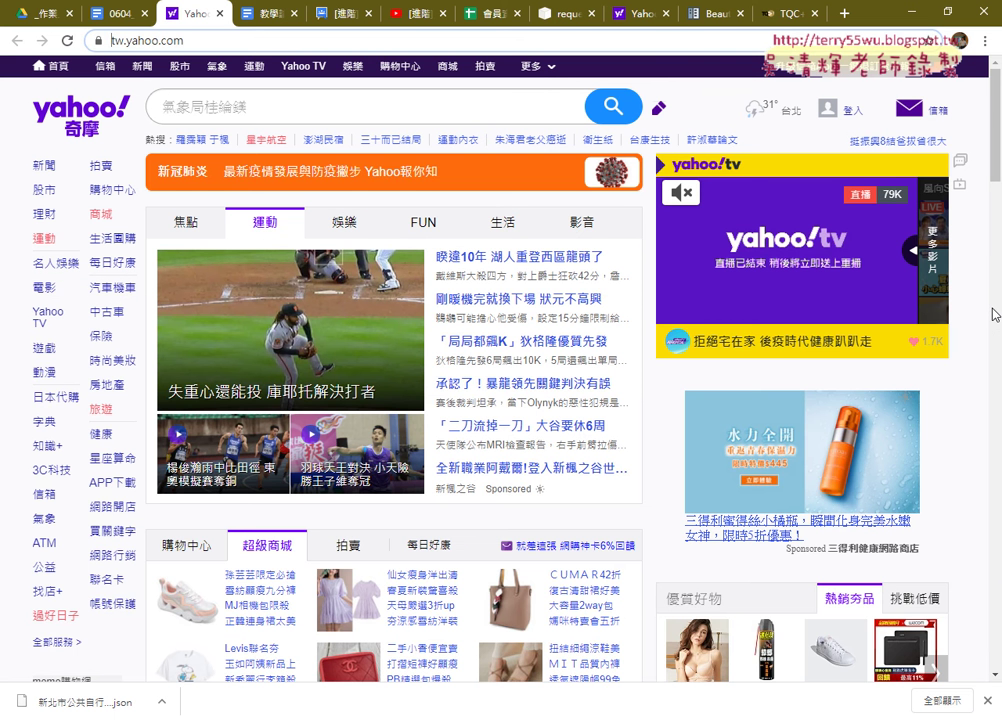
{"action": "left_click", "coordinate": [786, 17]}
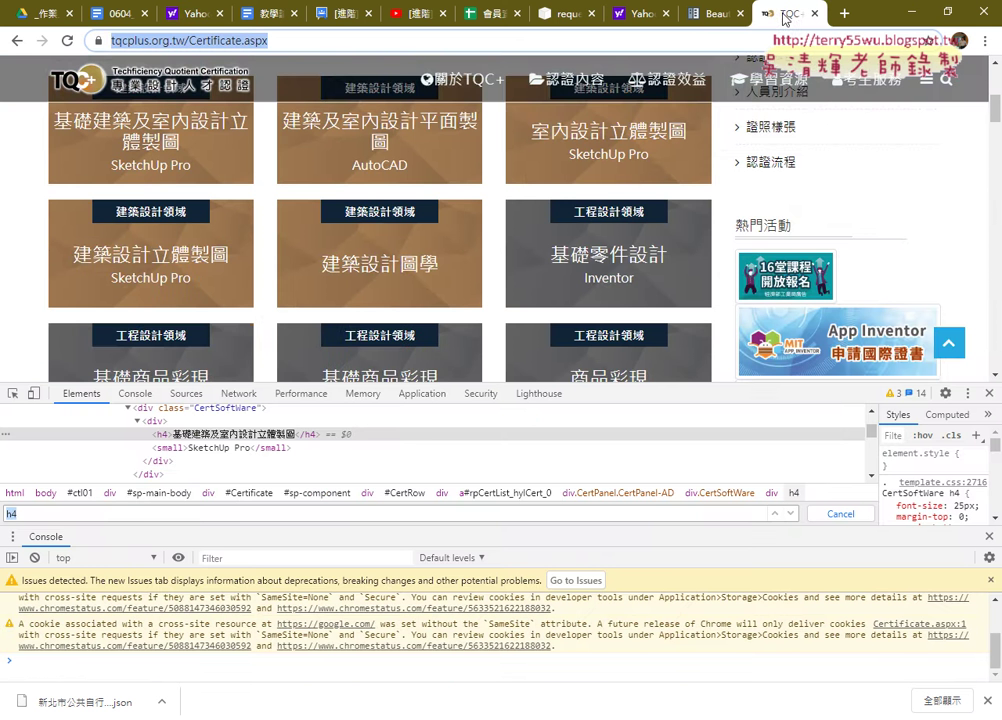
{"action": "scroll", "coordinate": [785, 265], "scroll_direction": "up", "scroll_amount": 5}
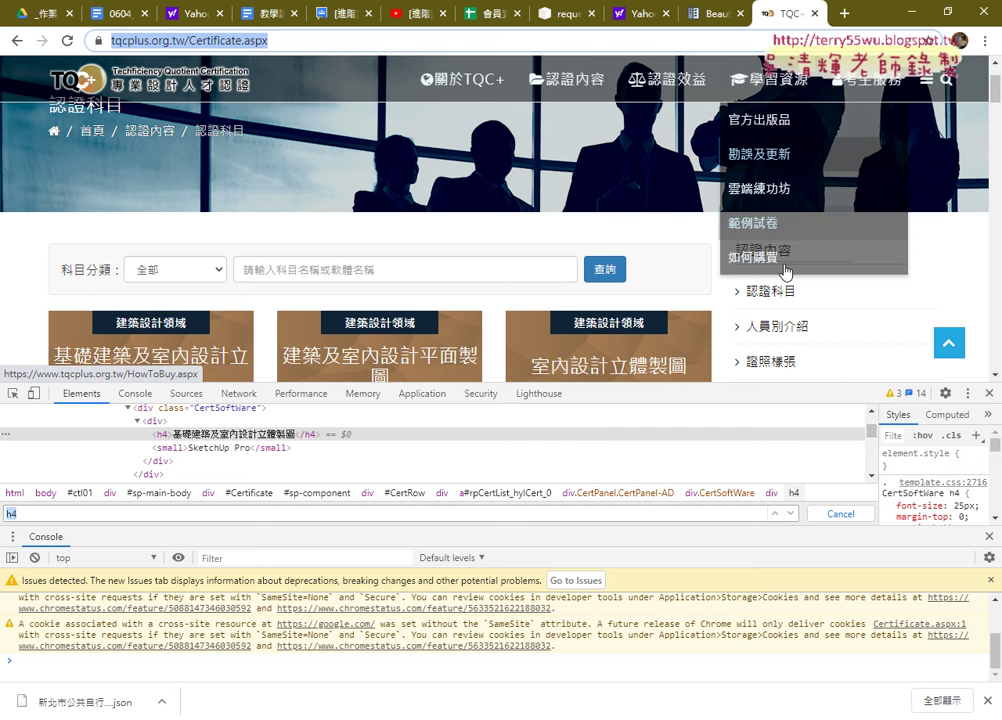
{"action": "left_click", "coordinate": [987, 398]}
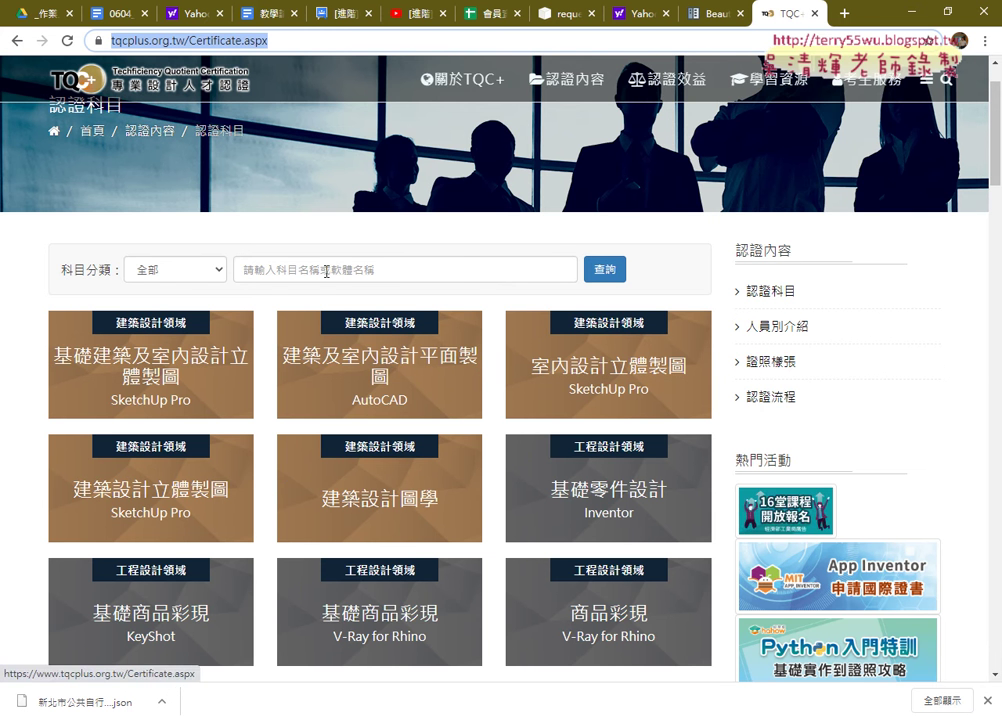
Scroll through the TQC+ certificate subject list and back to the top
{"action": "scroll", "coordinate": [400, 320], "scroll_direction": "down", "scroll_amount": 5}
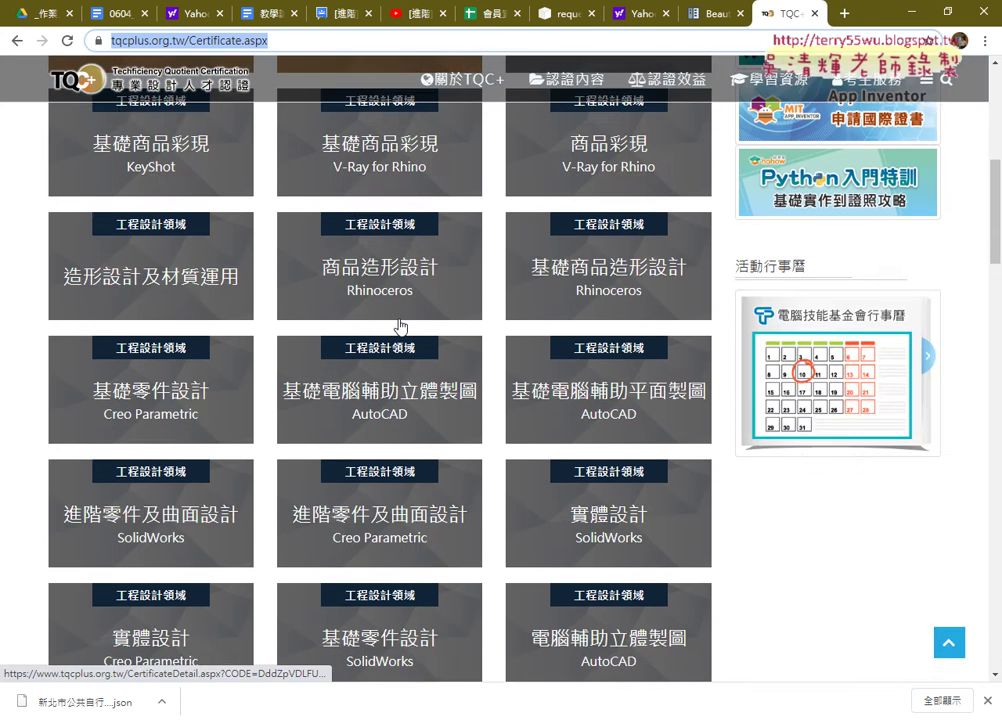
{"action": "scroll", "coordinate": [400, 327], "scroll_direction": "down", "scroll_amount": 5}
{"action": "scroll", "coordinate": [400, 327], "scroll_direction": "down", "scroll_amount": 1}
{"action": "scroll", "coordinate": [400, 327], "scroll_direction": "down", "scroll_amount": 2}
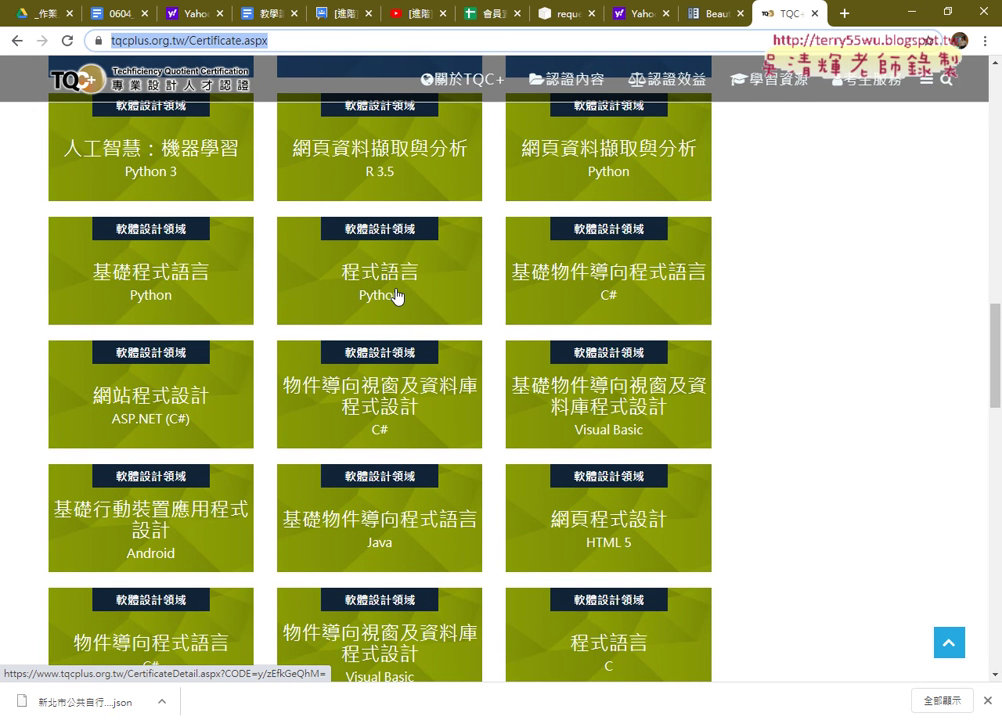
{"action": "scroll", "coordinate": [396, 296], "scroll_direction": "up", "scroll_amount": 1}
{"action": "scroll", "coordinate": [396, 296], "scroll_direction": "up", "scroll_amount": 6}
{"action": "scroll", "coordinate": [396, 296], "scroll_direction": "up", "scroll_amount": 4}
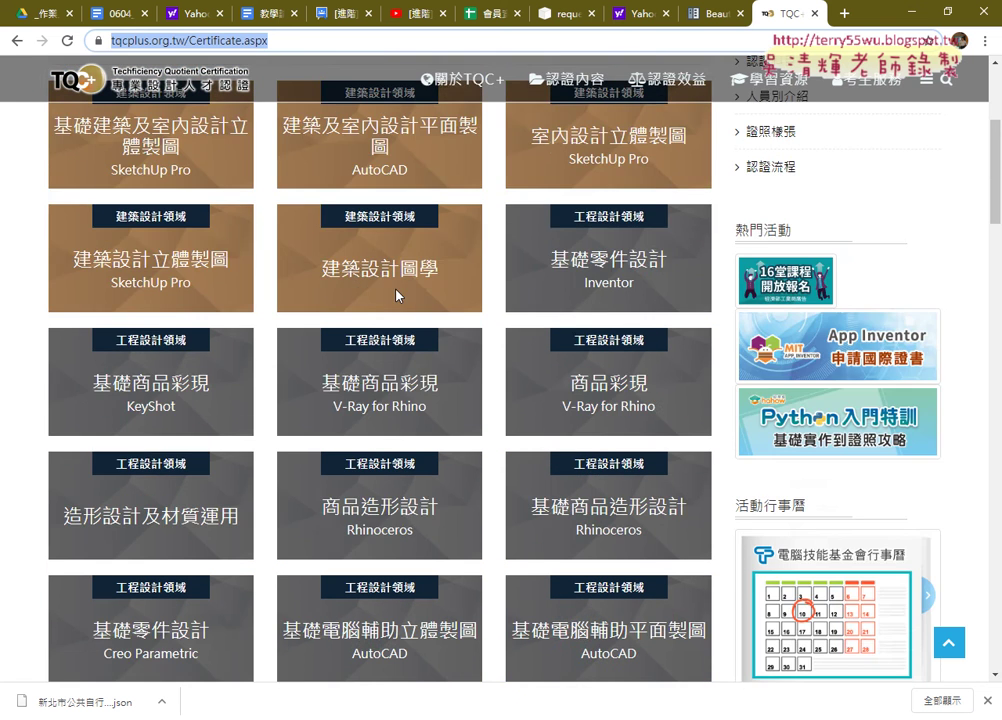
{"action": "scroll", "coordinate": [396, 296], "scroll_direction": "up", "scroll_amount": 4}
Drag-select the titles of the first three subject cards on the certificate page
{"action": "left_click", "coordinate": [46, 366]}
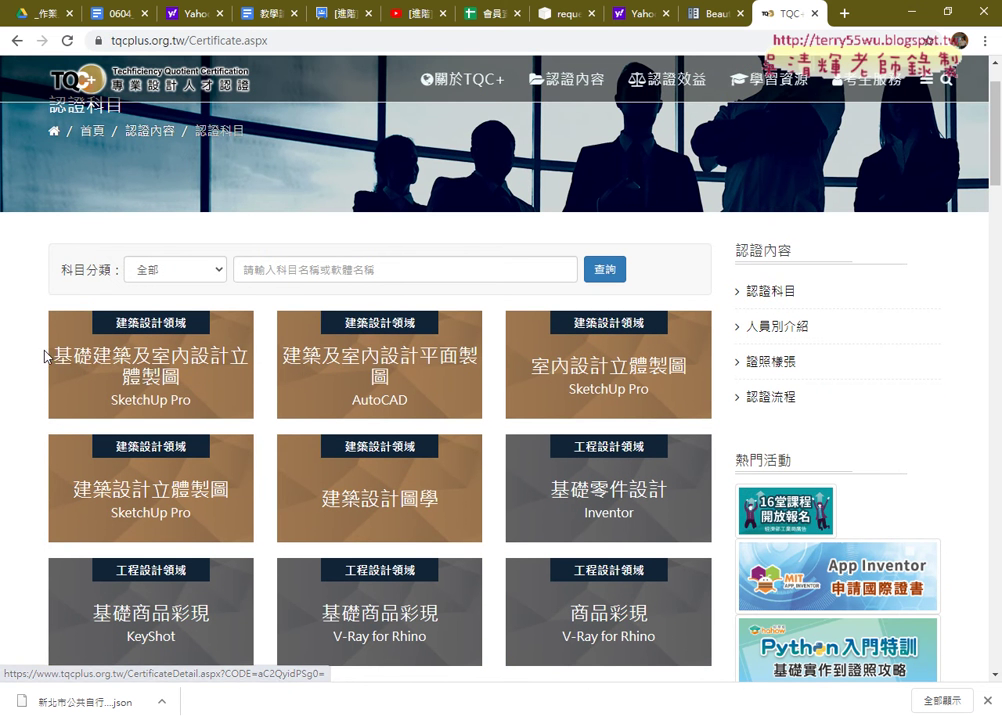
{"action": "left_click_drag", "start_coordinate": [45, 354], "coordinate": [250, 382]}
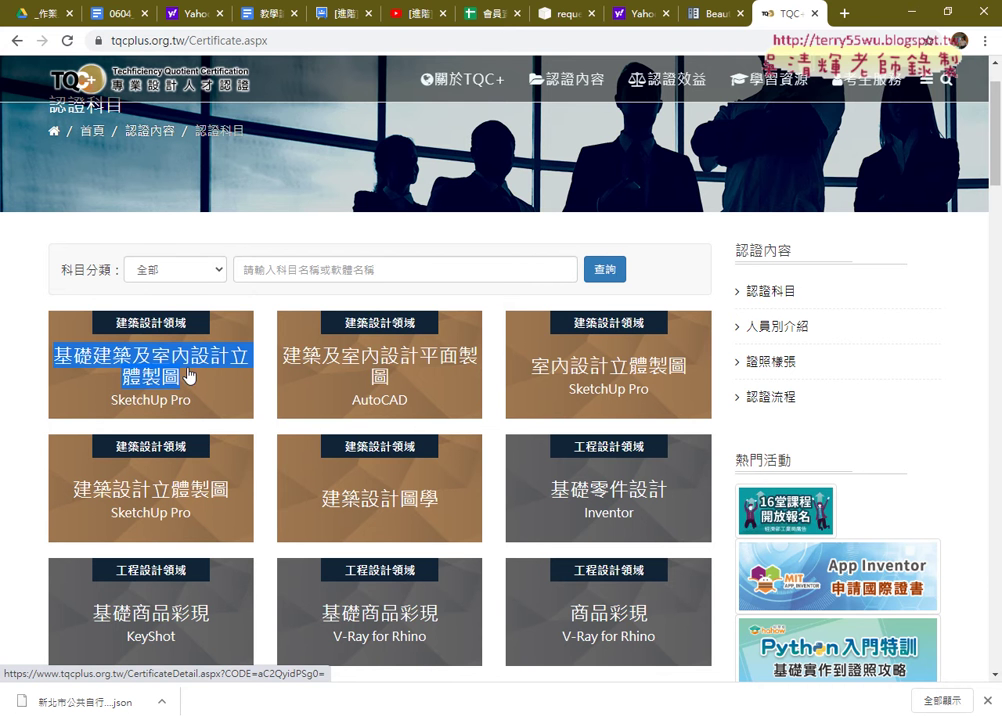
{"action": "mouse_move", "coordinate": [282, 355]}
{"action": "left_mouse_down"}
{"action": "mouse_move", "coordinate": [380, 356]}
{"action": "mouse_move", "coordinate": [445, 396]}
{"action": "left_mouse_up"}
{"action": "left_click_drag", "start_coordinate": [530, 366], "coordinate": [690, 372]}
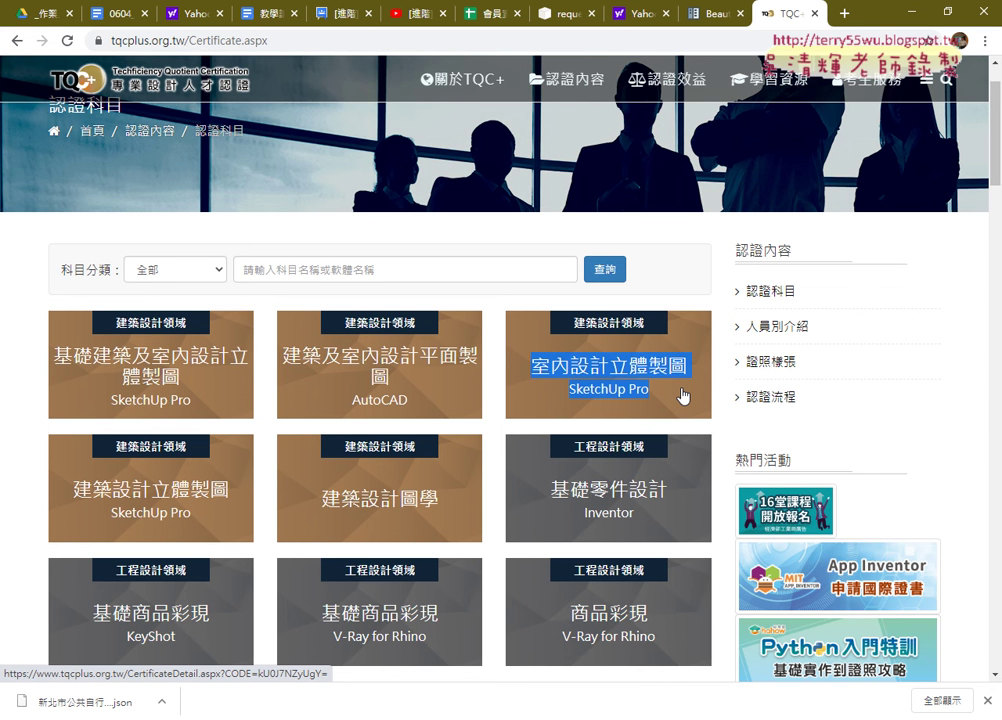
{"action": "scroll", "coordinate": [696, 468], "scroll_direction": "down", "scroll_amount": 3}
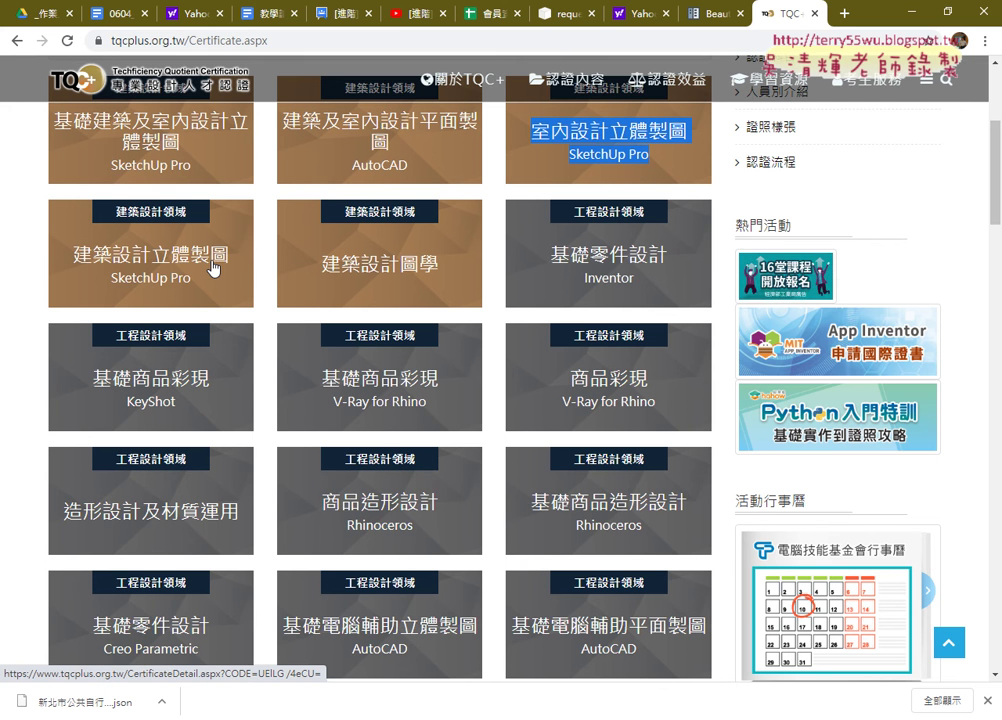
{"action": "scroll", "coordinate": [101, 163], "scroll_direction": "up", "scroll_amount": 2}
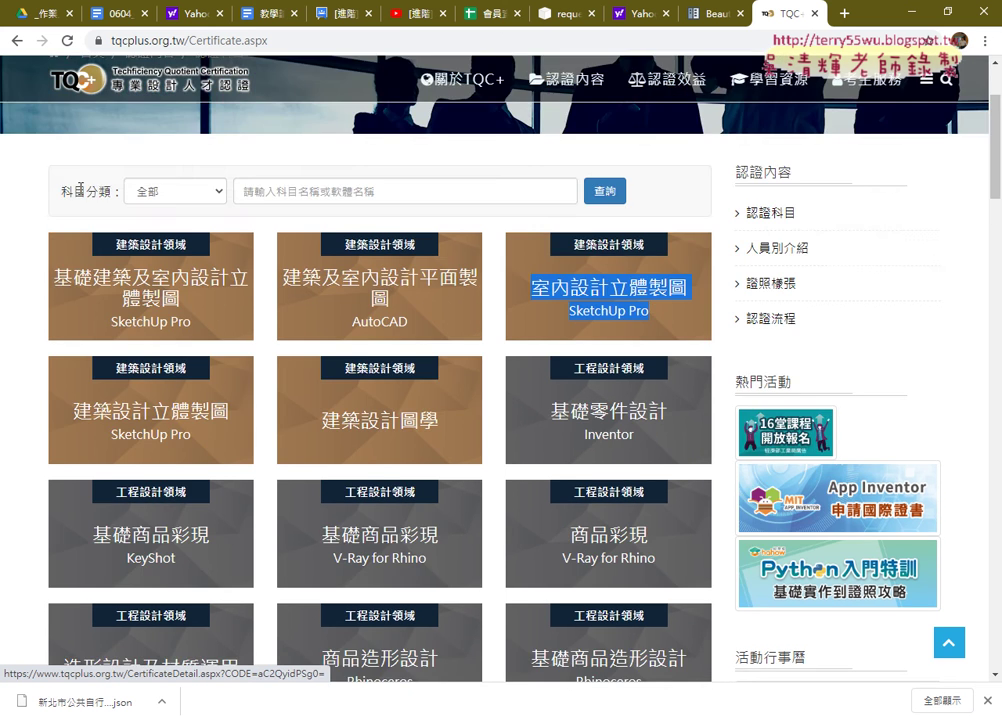
Select the first card title 基礎建築及室內設計立體製圖 and open its context menu
{"action": "left_click", "coordinate": [18, 273]}
{"action": "right_click", "coordinate": [153, 275]}
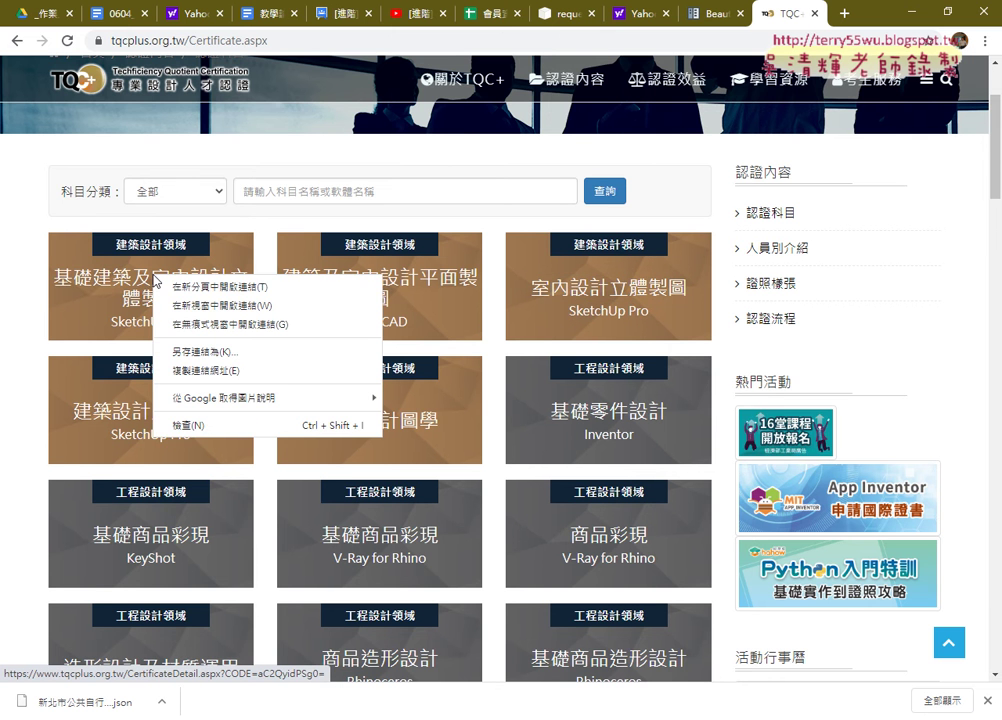
{"action": "left_click", "coordinate": [22, 289]}
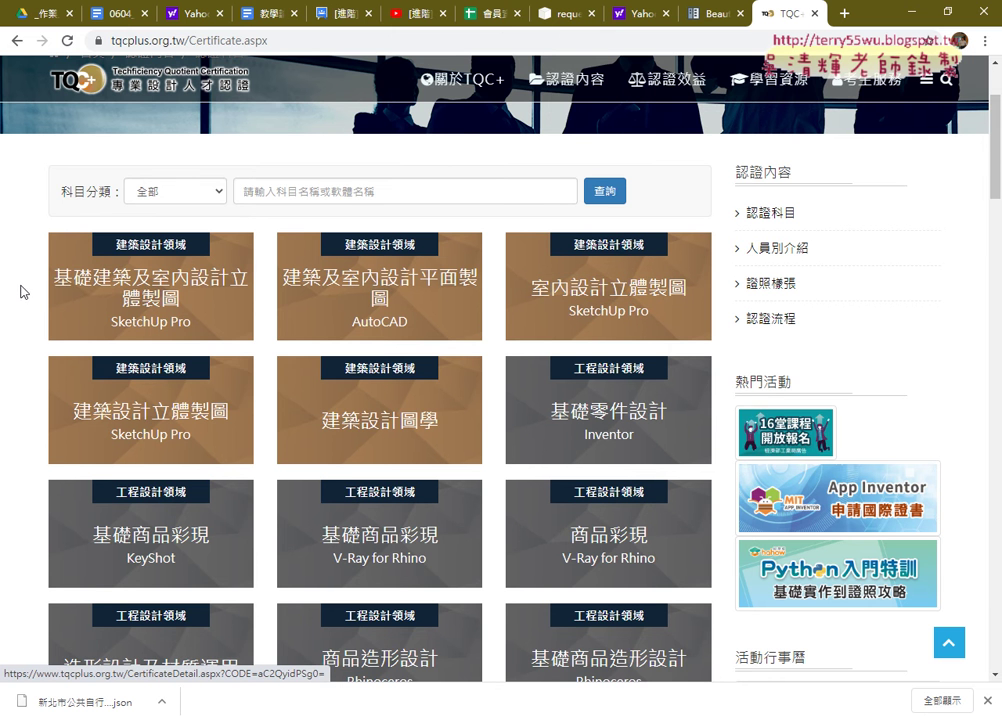
{"action": "left_click_drag", "start_coordinate": [31, 285], "coordinate": [178, 300]}
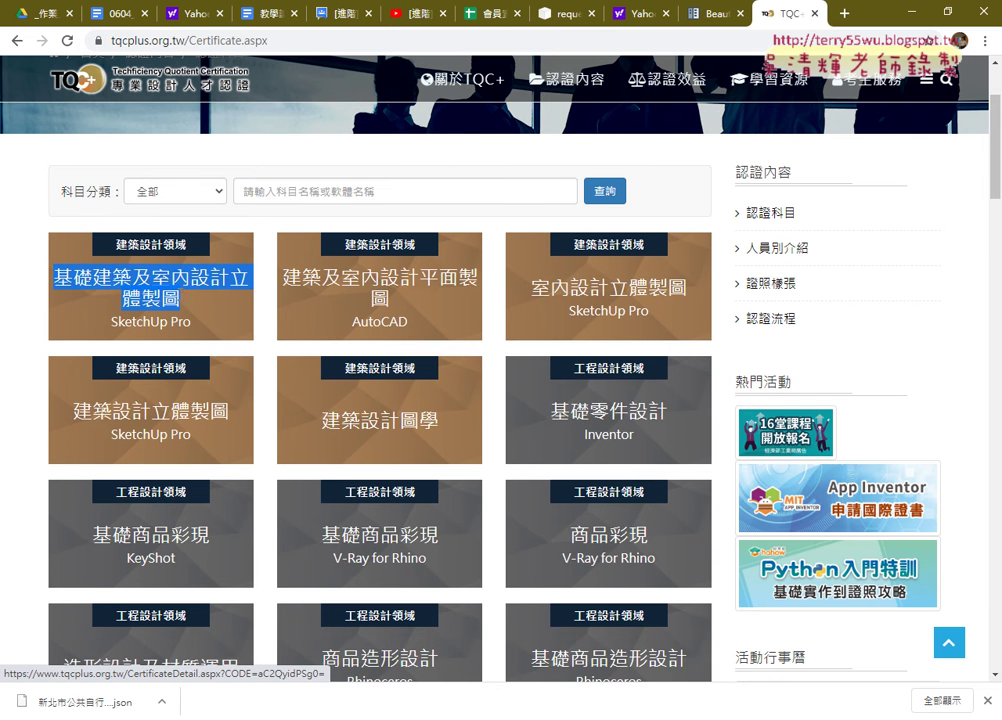
{"action": "right_click", "coordinate": [176, 281]}
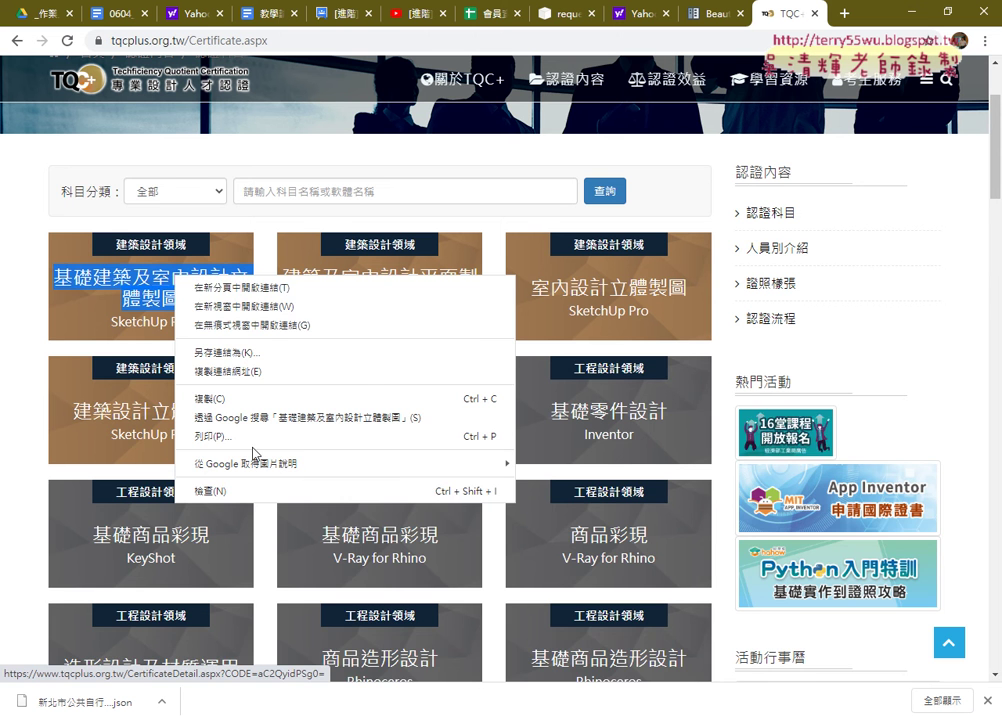
Inspect the first card title and pick out its h4 tag inside div.CertSoftWare
{"action": "left_click", "coordinate": [262, 491]}
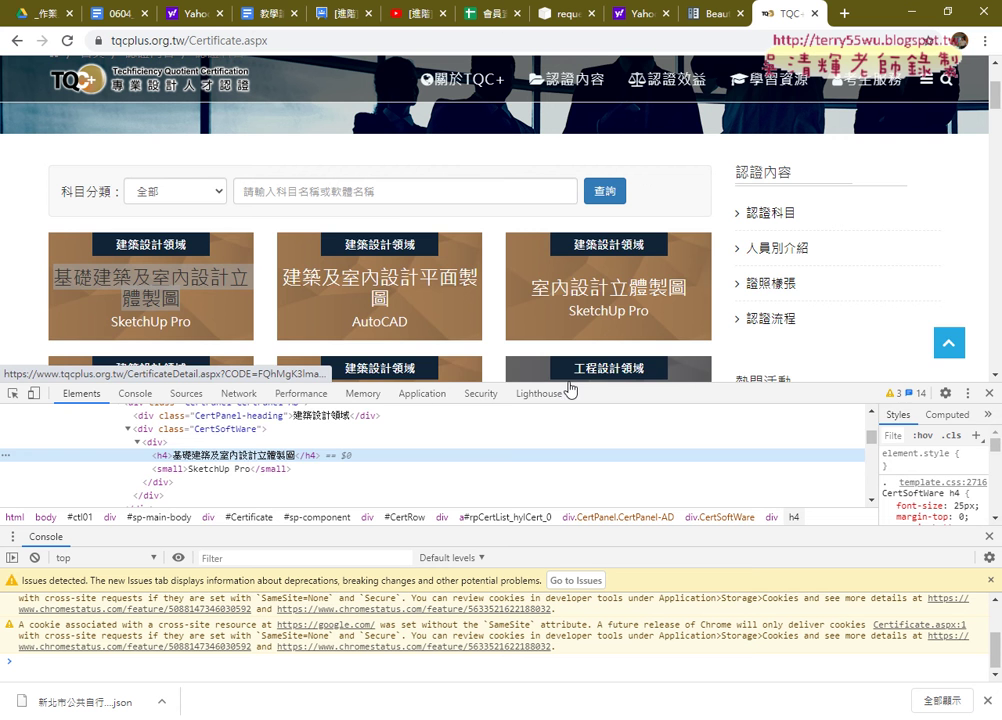
{"action": "left_click_drag", "start_coordinate": [567, 386], "coordinate": [570, 234]}
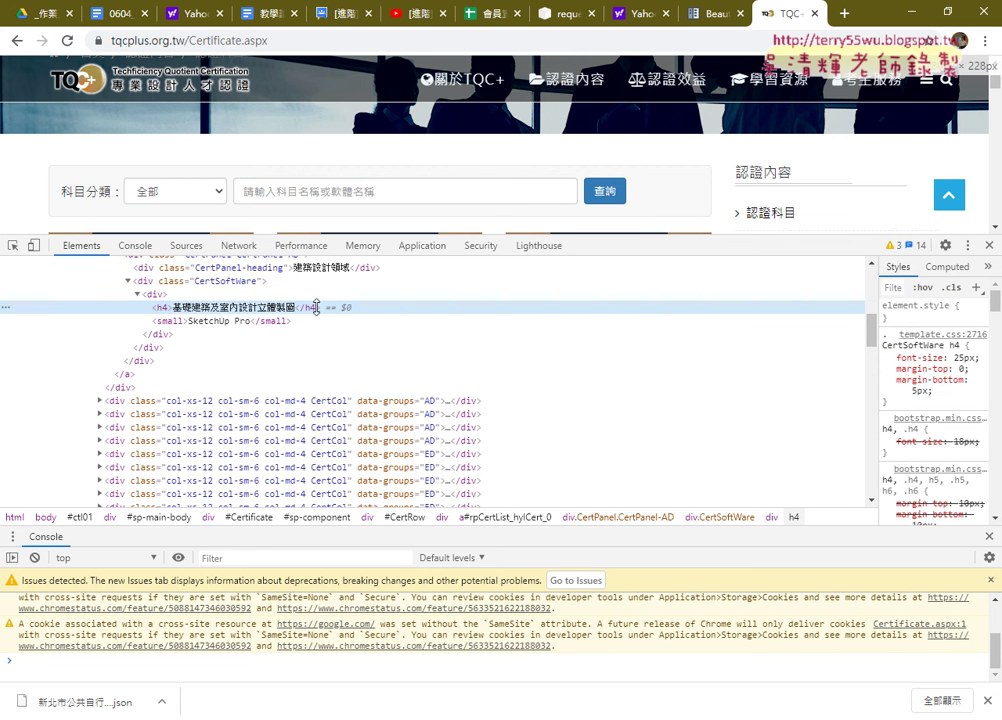
{"action": "double_click", "coordinate": [164, 309]}
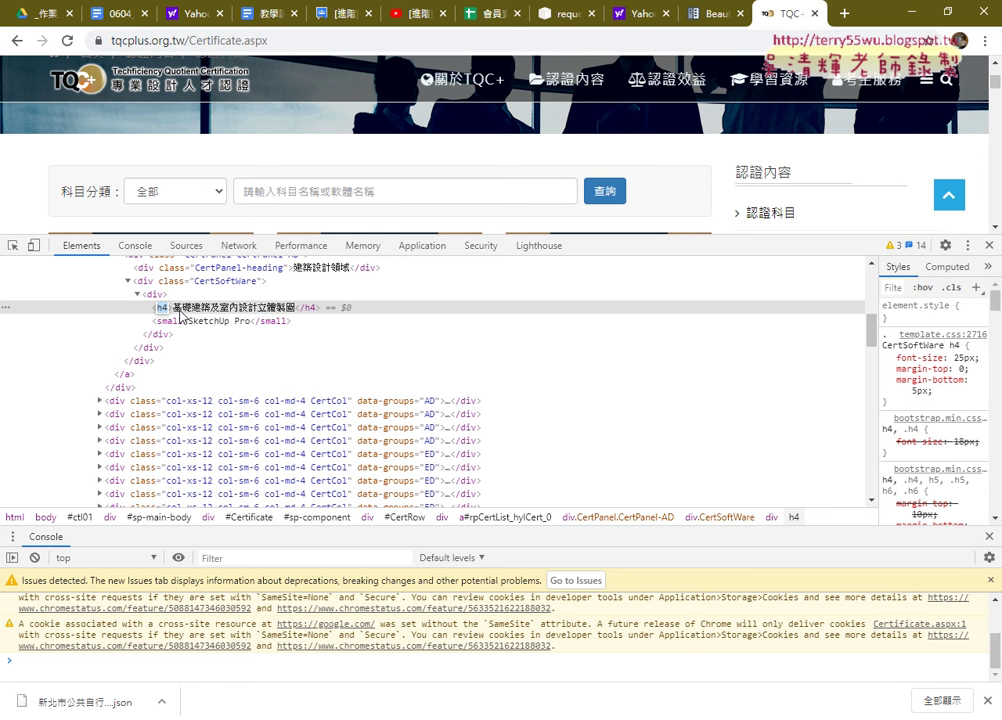
{"action": "left_click", "coordinate": [989, 246]}
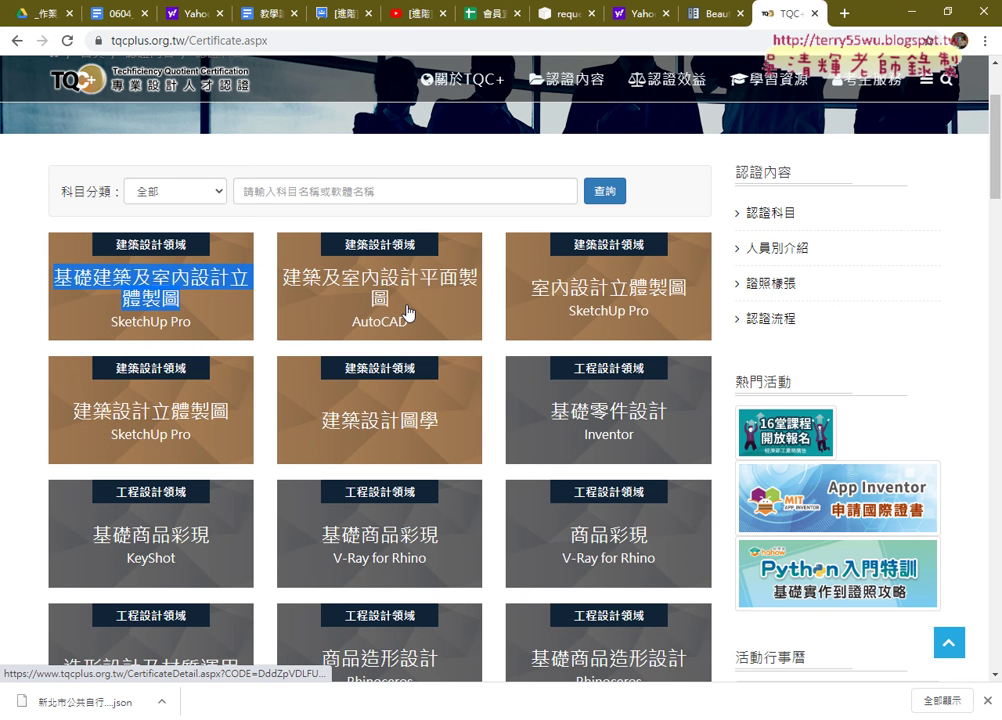
{"action": "key", "text": "F12"}
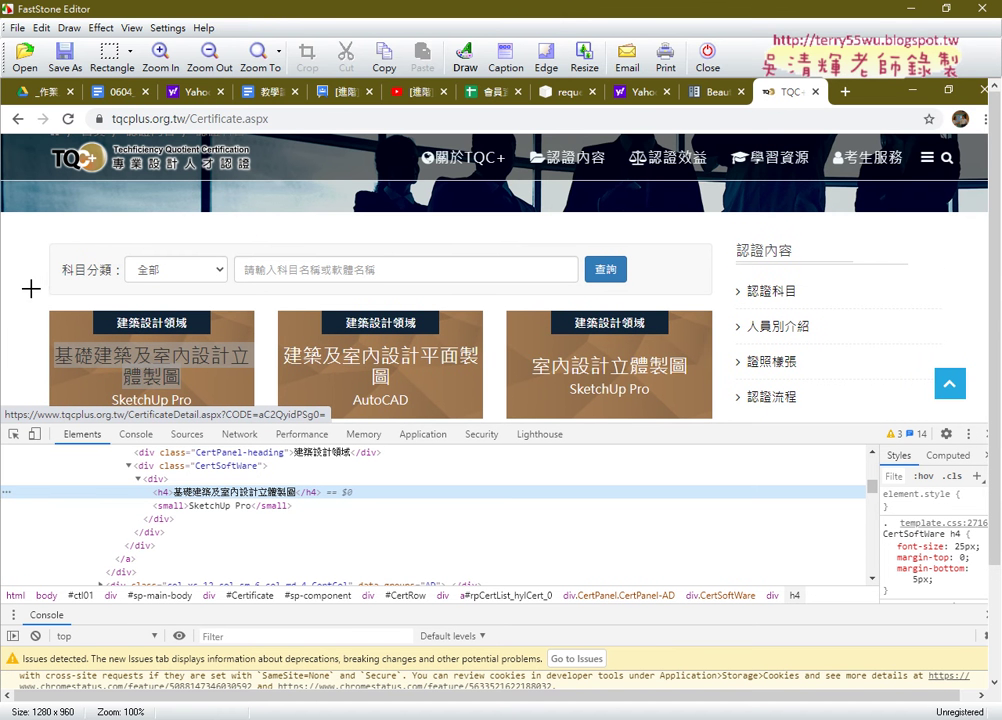
Crop the screenshot to the card and its code, highlighting the h4 line yellow and boxing the title red
{"action": "mouse_move", "coordinate": [9, 297]}
{"action": "left_mouse_down"}
{"action": "mouse_move", "coordinate": [303, 559]}
{"action": "mouse_move", "coordinate": [382, 545]}
{"action": "left_mouse_up"}
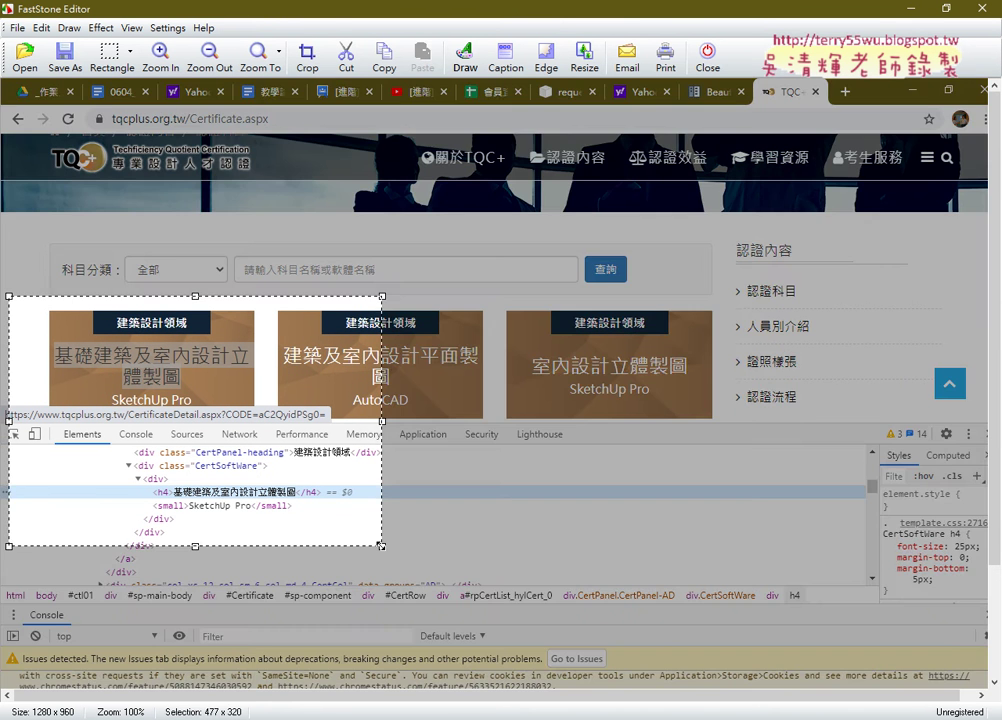
{"action": "left_click", "coordinate": [312, 55]}
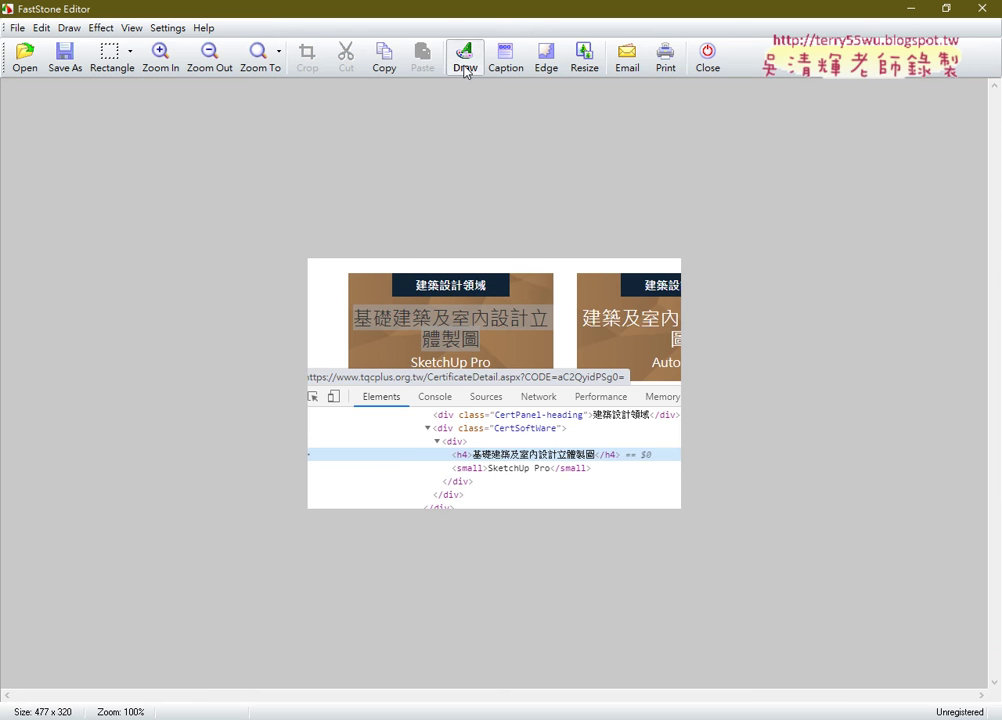
{"action": "left_click", "coordinate": [465, 68]}
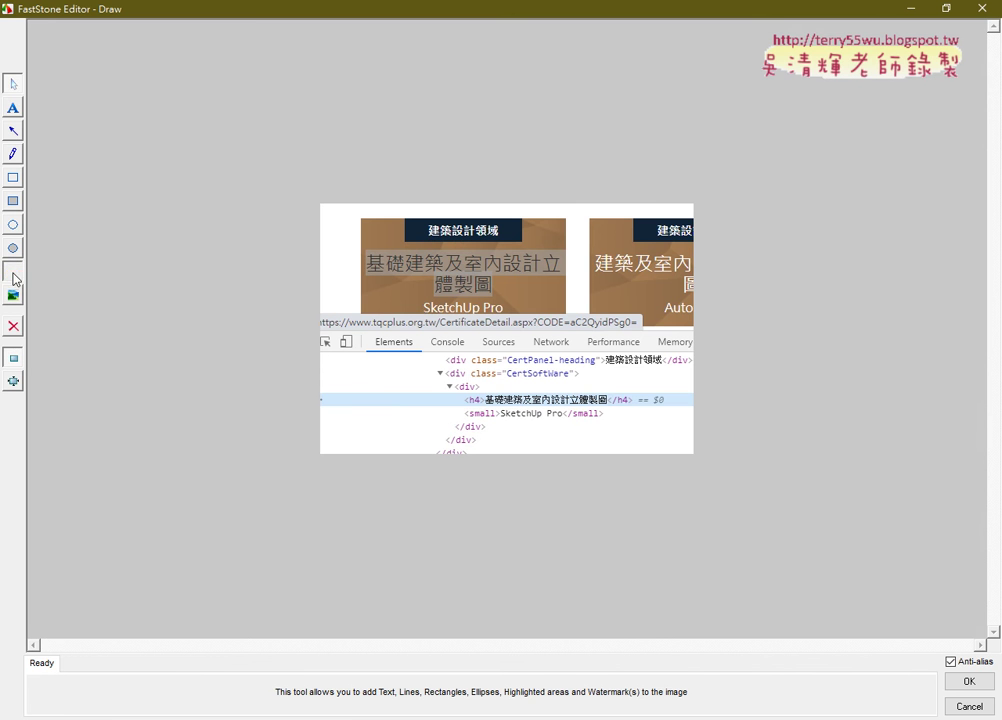
{"action": "left_click", "coordinate": [13, 272]}
{"action": "left_click_drag", "start_coordinate": [452, 391], "coordinate": [646, 409]}
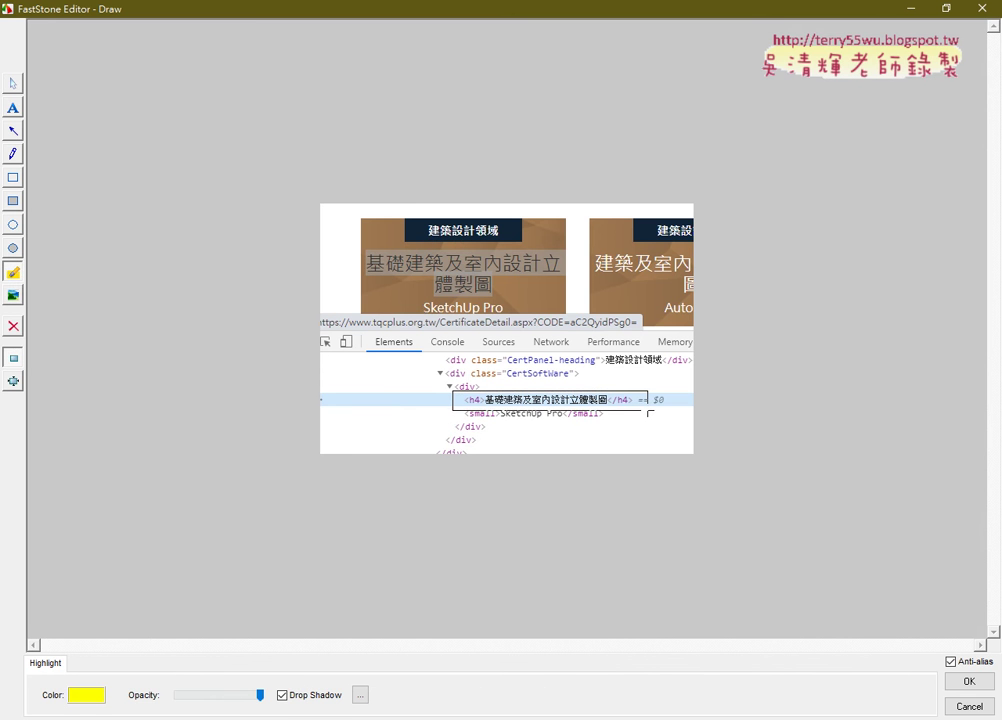
{"action": "left_click", "coordinate": [13, 177]}
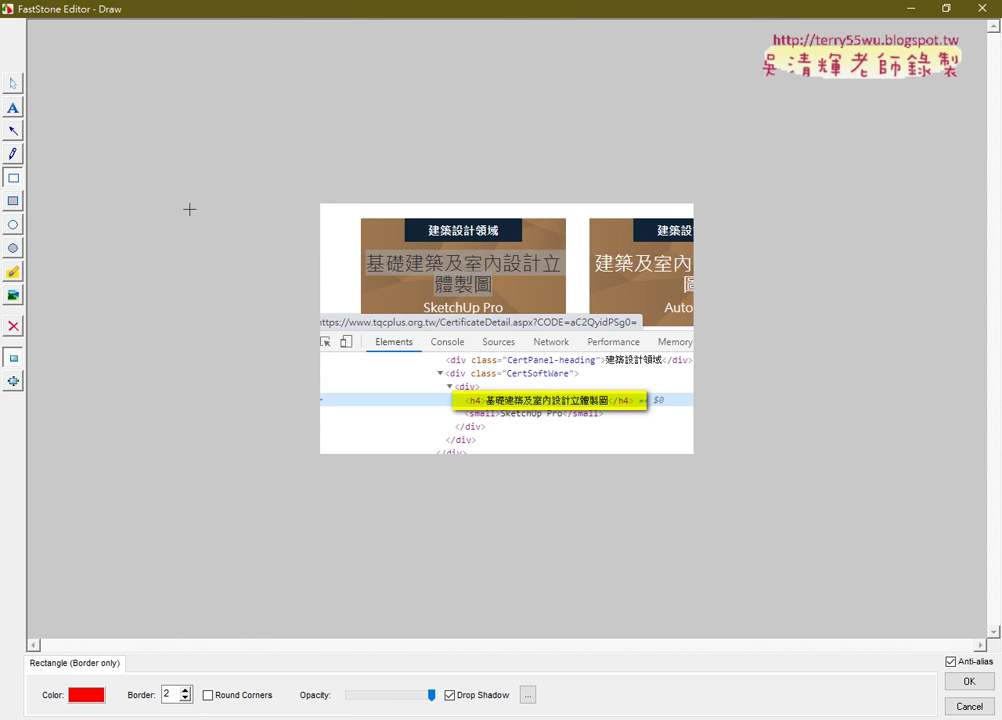
{"action": "mouse_move", "coordinate": [358, 245]}
{"action": "left_mouse_down"}
{"action": "mouse_move", "coordinate": [362, 272]}
{"action": "mouse_move", "coordinate": [566, 278]}
{"action": "left_mouse_up"}
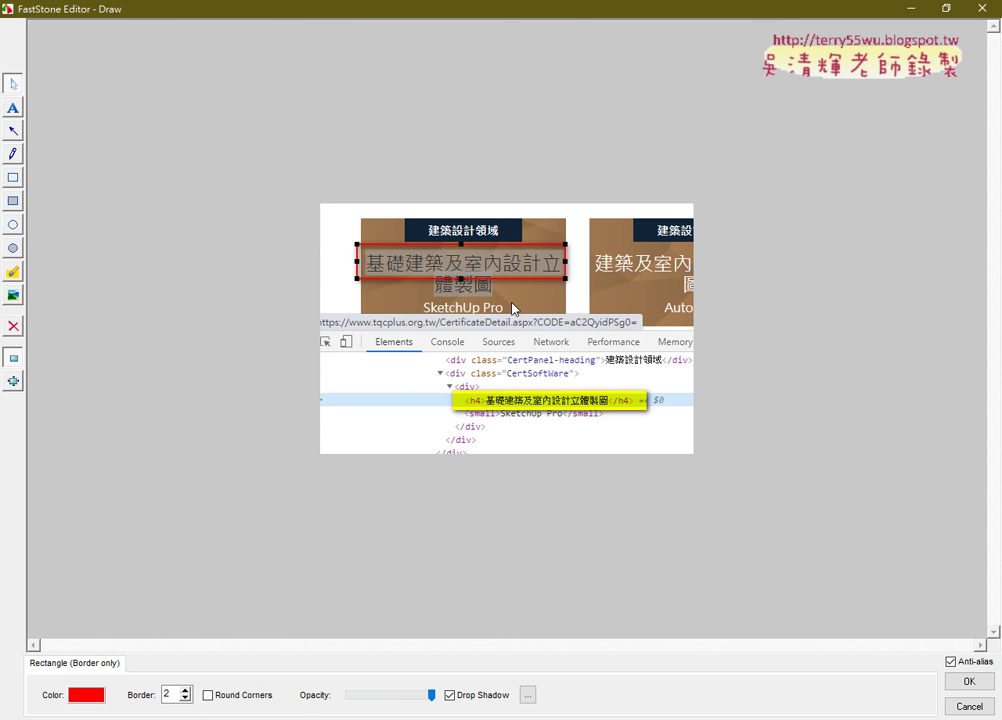
{"action": "left_click", "coordinate": [968, 681]}
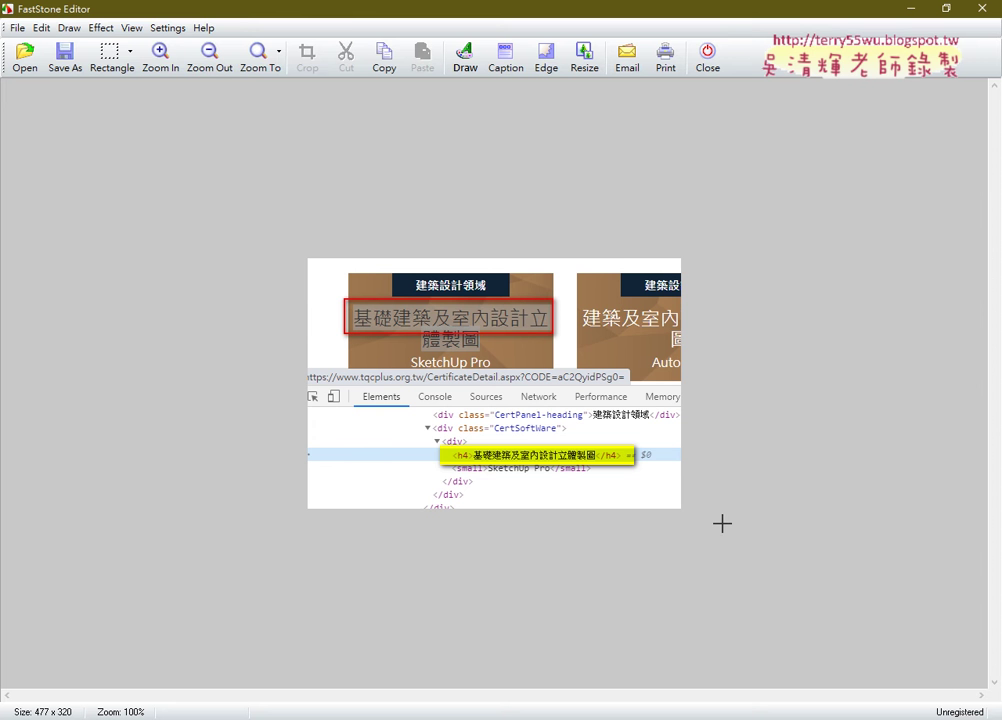
{"action": "key", "text": "Escape"}
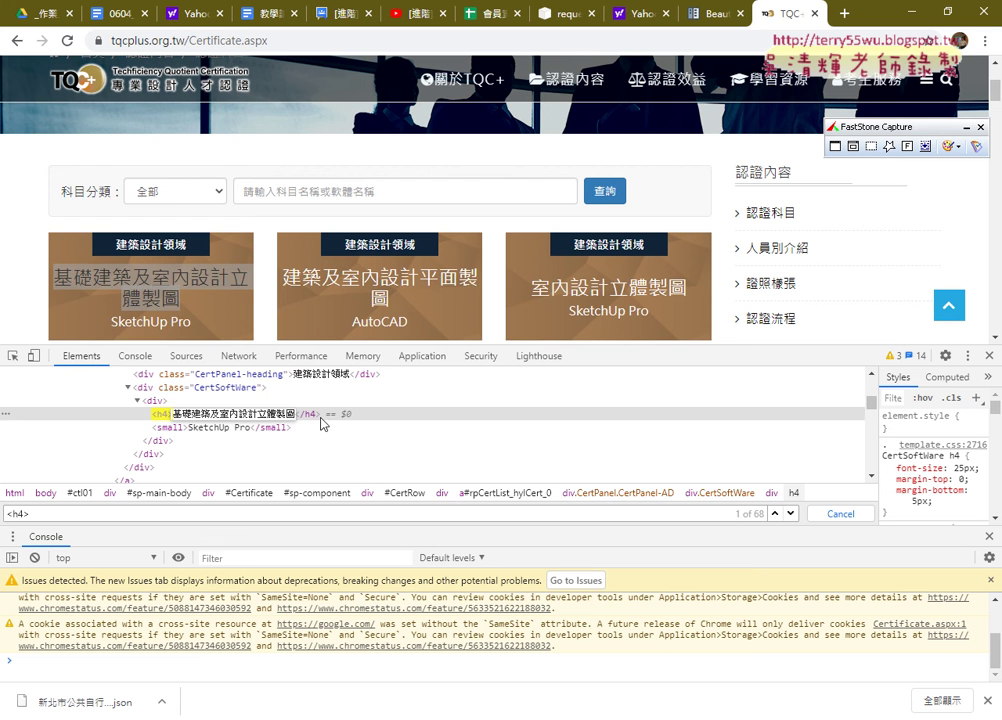
Inspect the 室內設計立體製圖 card's h4 heading and select the <h4> search showing 68 matches
{"action": "right_click", "coordinate": [328, 273]}
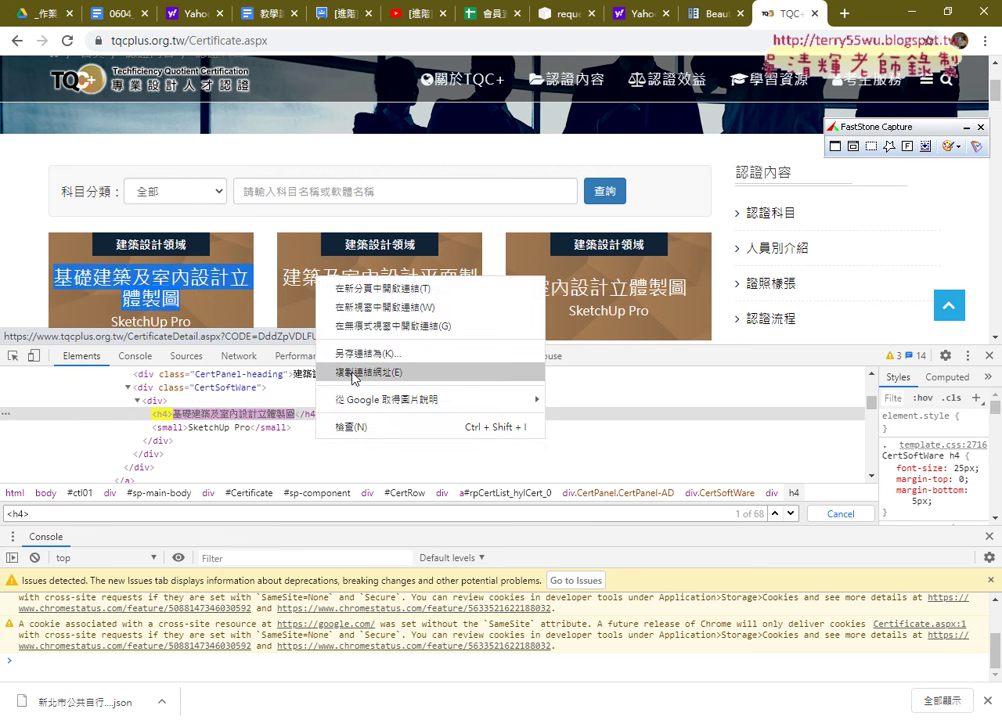
{"action": "left_click", "coordinate": [370, 369]}
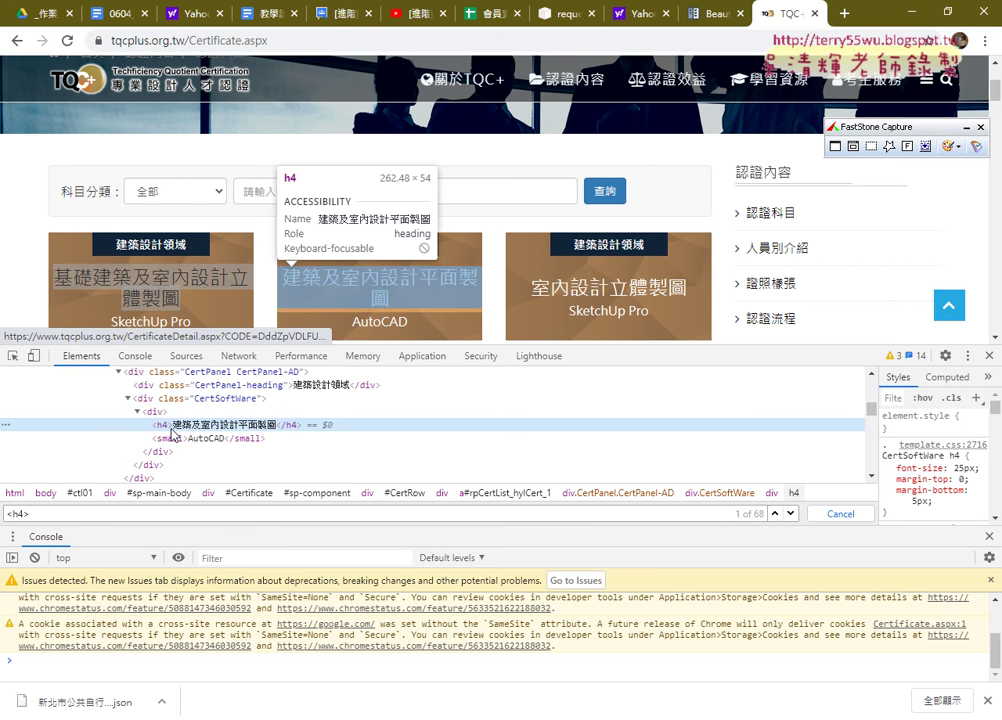
{"action": "right_click", "coordinate": [567, 285]}
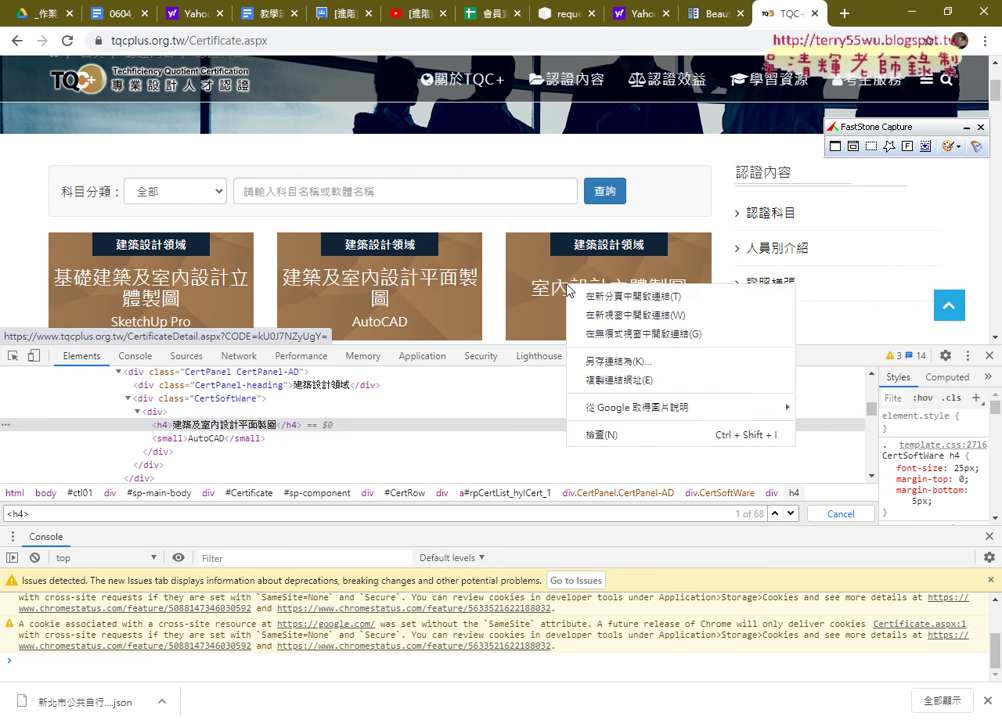
{"action": "left_click", "coordinate": [618, 433]}
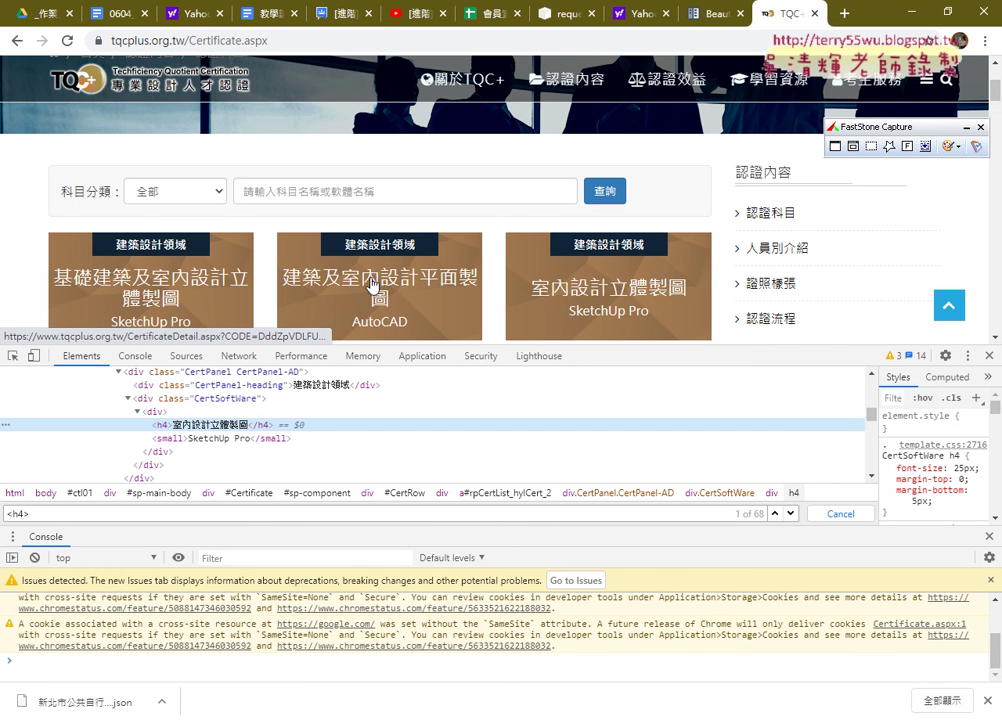
{"action": "double_click", "coordinate": [175, 425]}
{"action": "double_click", "coordinate": [166, 425]}
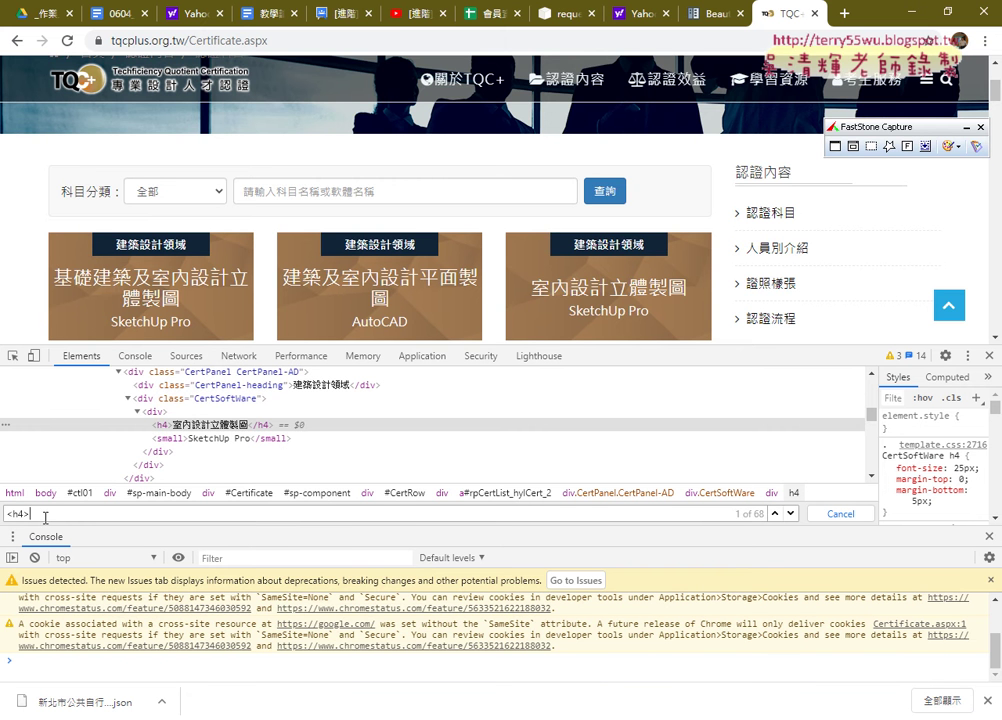
{"action": "triple_click", "coordinate": [45, 517]}
{"action": "left_click", "coordinate": [912, 17]}
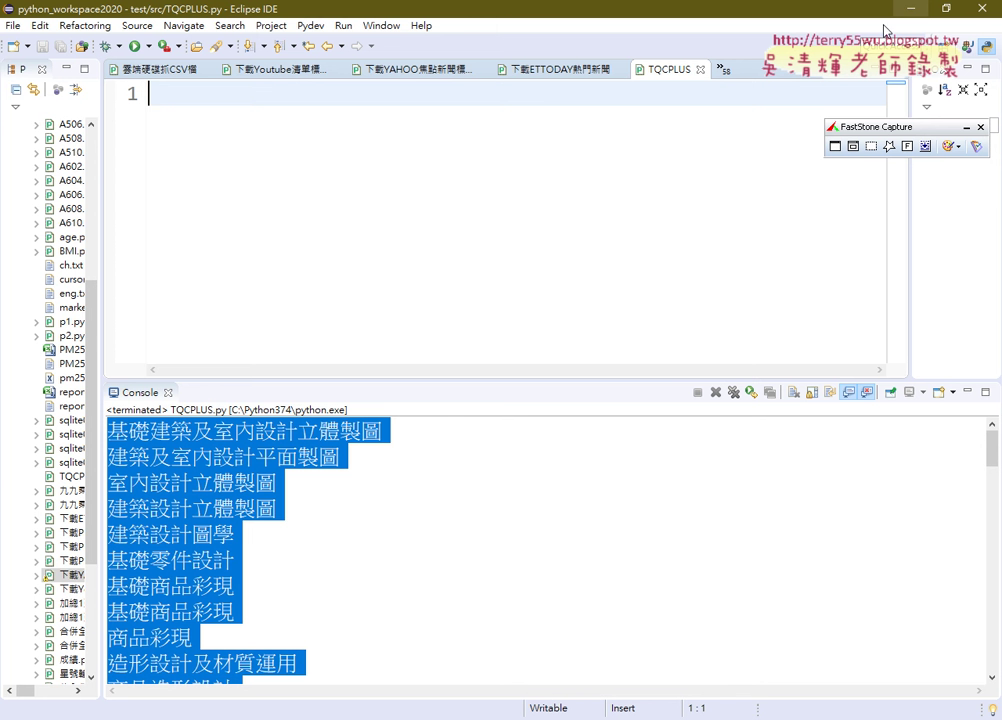
Copy the whole 下載YAHOO scraping script into the empty TQCPLUS file
{"action": "left_click", "coordinate": [412, 71]}
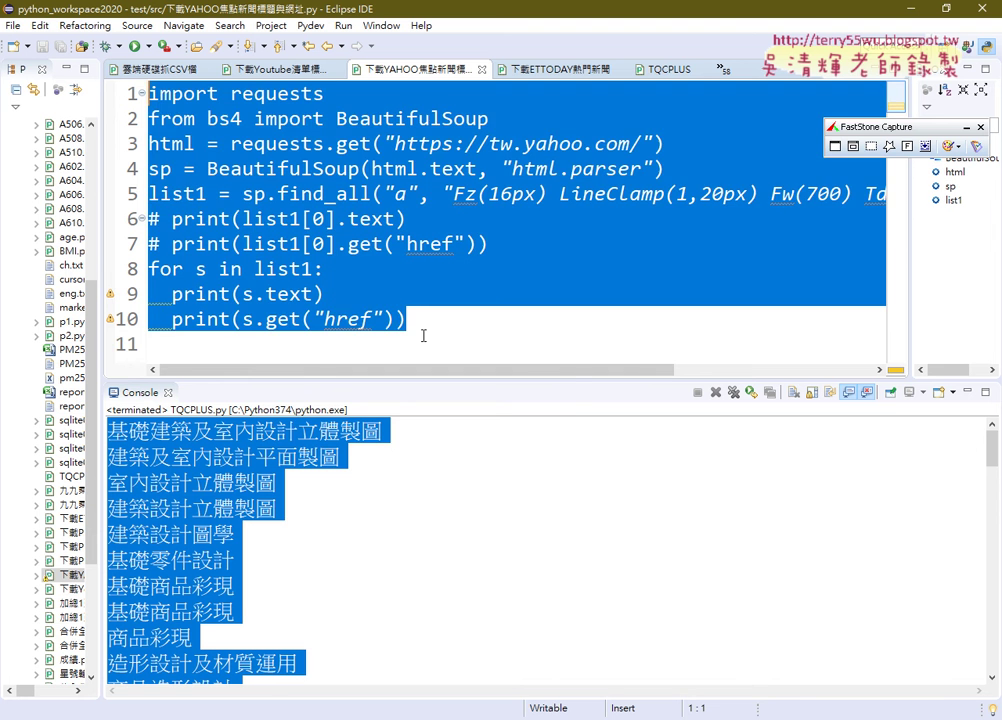
{"action": "right_click", "coordinate": [276, 194]}
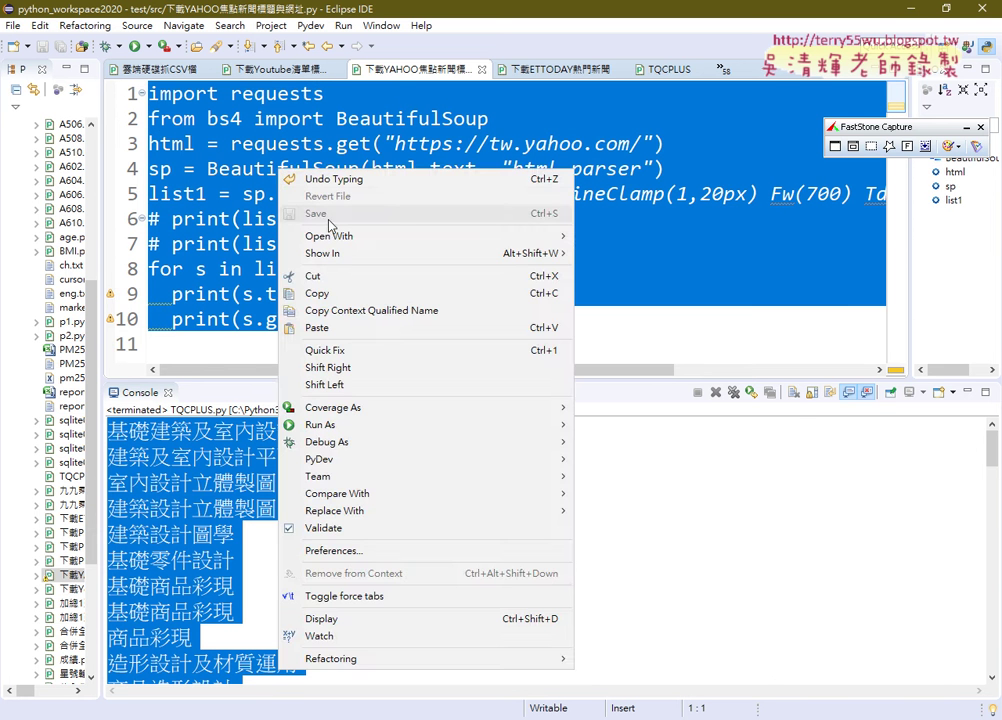
{"action": "left_click", "coordinate": [344, 292]}
{"action": "left_click", "coordinate": [668, 69]}
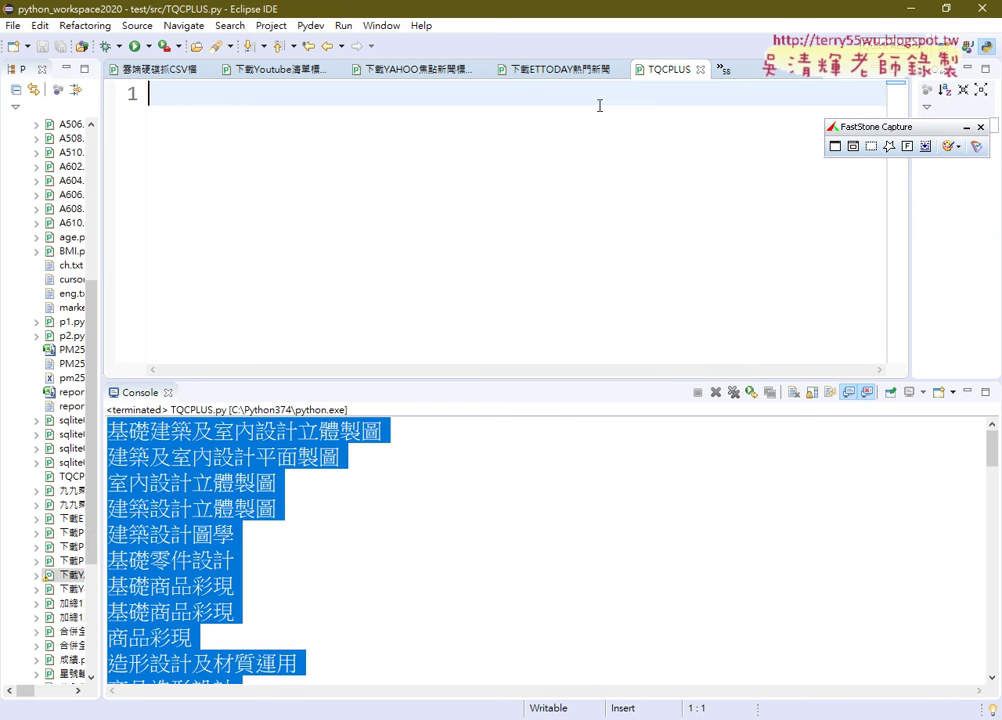
{"action": "right_click", "coordinate": [503, 141]}
{"action": "left_click", "coordinate": [545, 298]}
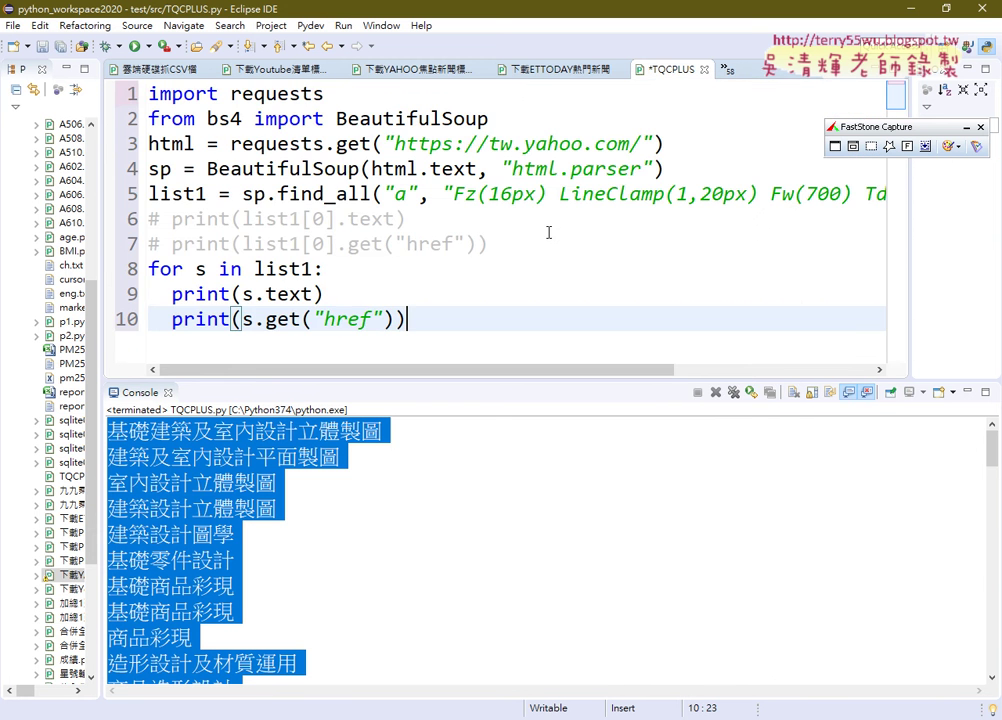
{"action": "left_click_drag", "start_coordinate": [395, 143], "coordinate": [643, 143]}
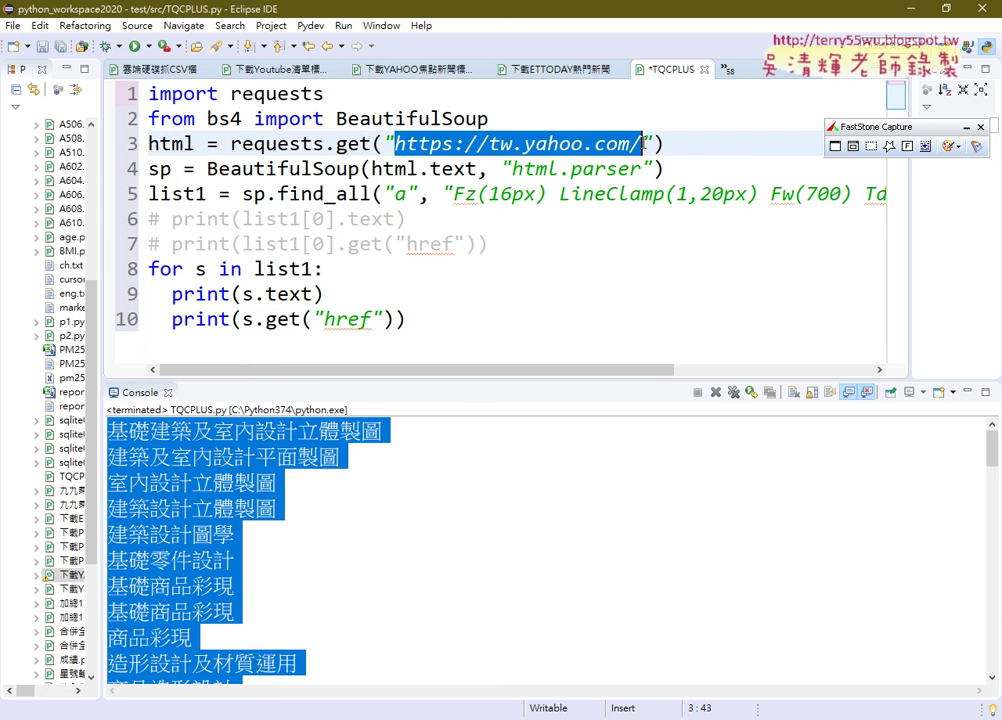
{"action": "key", "text": "alt+Tab"}
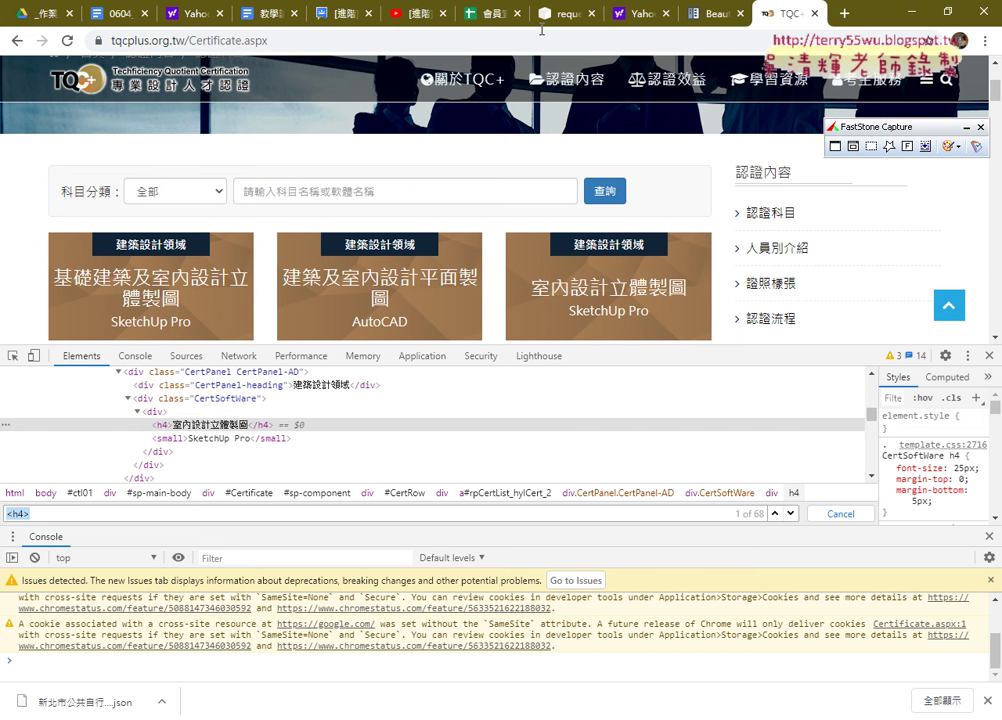
{"action": "right_click", "coordinate": [416, 34]}
{"action": "left_click", "coordinate": [474, 104]}
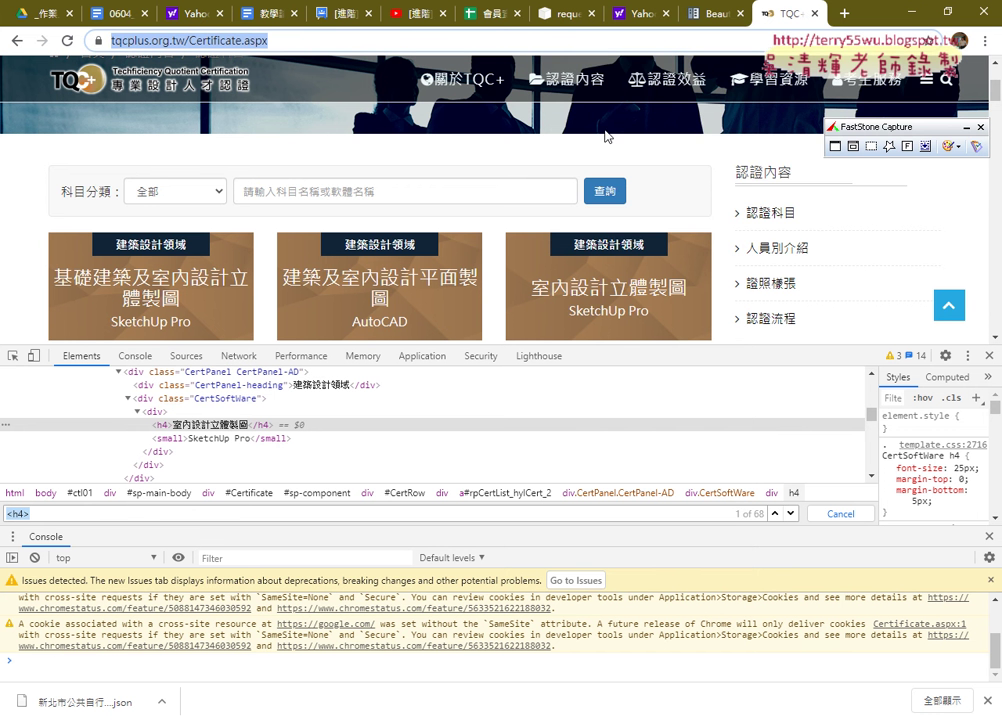
{"action": "left_click", "coordinate": [906, 22]}
{"action": "right_click", "coordinate": [600, 146]}
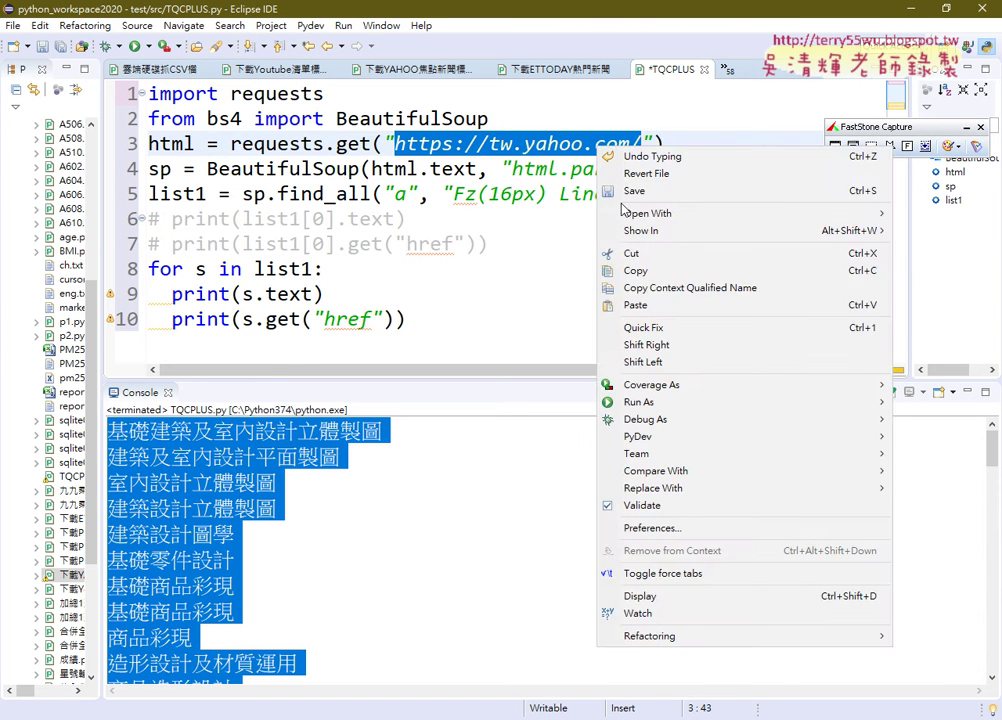
{"action": "left_click", "coordinate": [636, 304]}
{"action": "left_click_drag", "start_coordinate": [463, 380], "coordinate": [329, 381]}
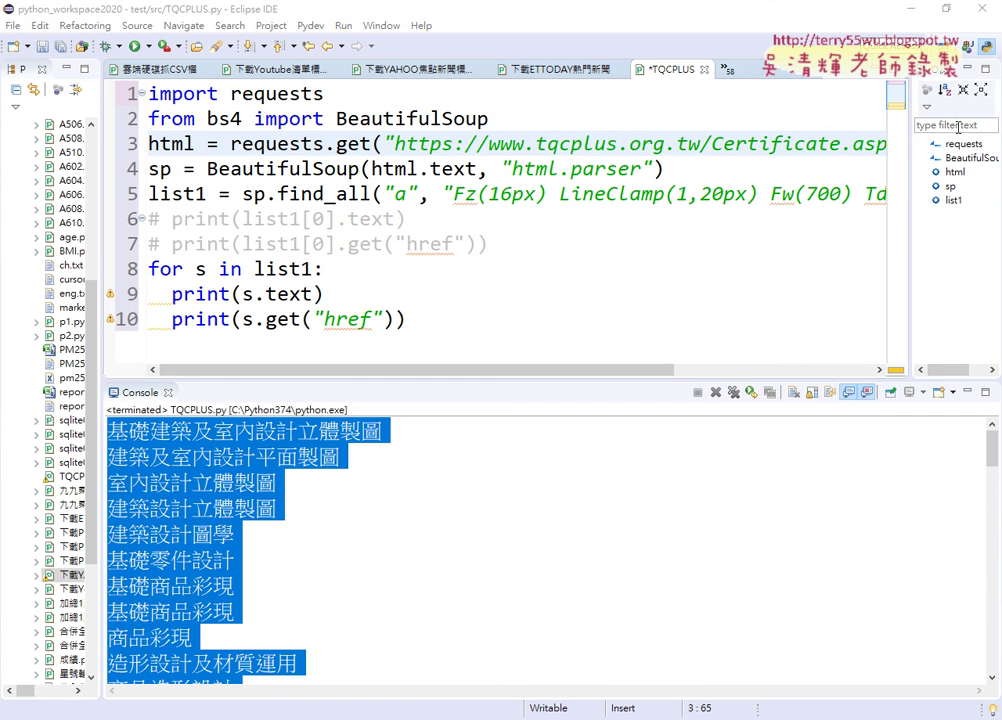
{"action": "left_click", "coordinate": [160, 168]}
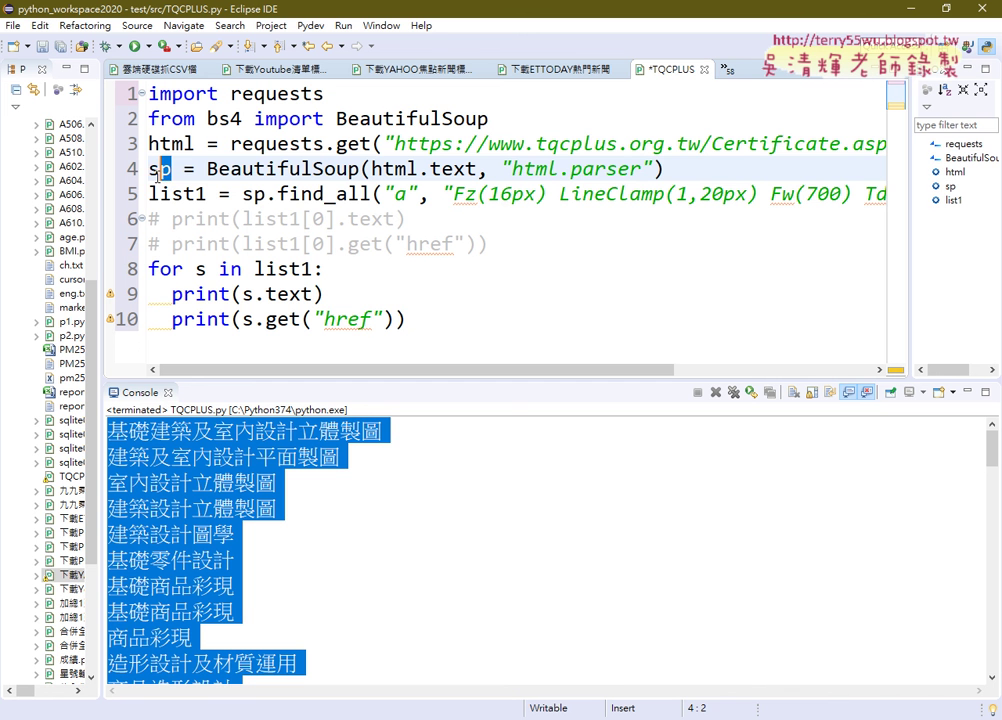
Change line 5 to list1 = sp.find_all("h4"), removing the class filter
{"action": "double_click", "coordinate": [160, 168]}
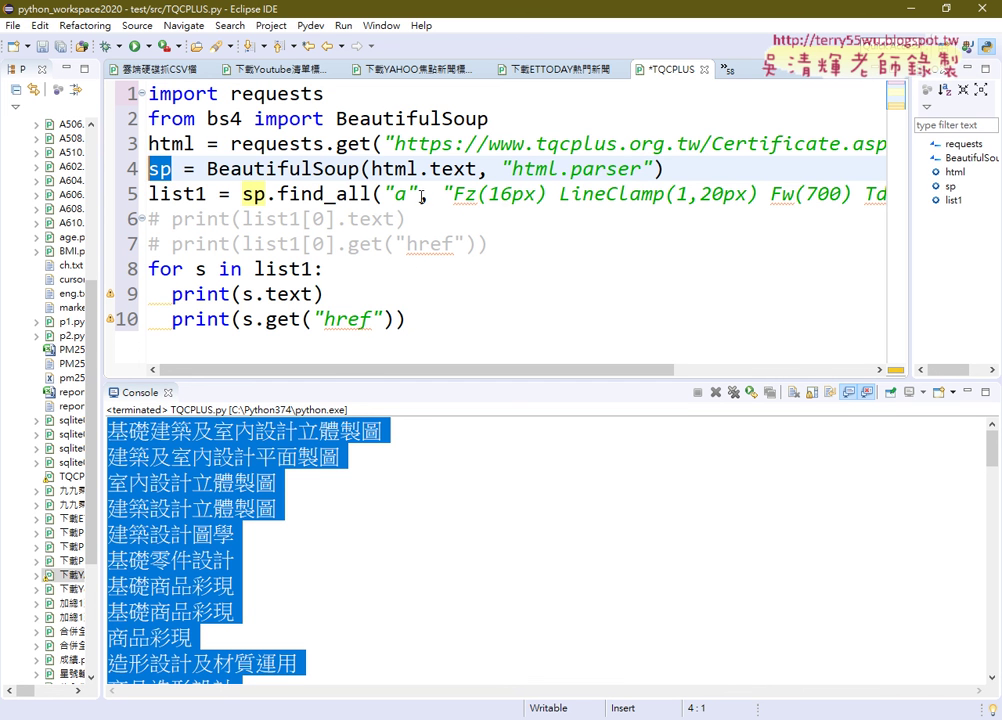
{"action": "left_click_drag", "start_coordinate": [422, 196], "coordinate": [874, 193]}
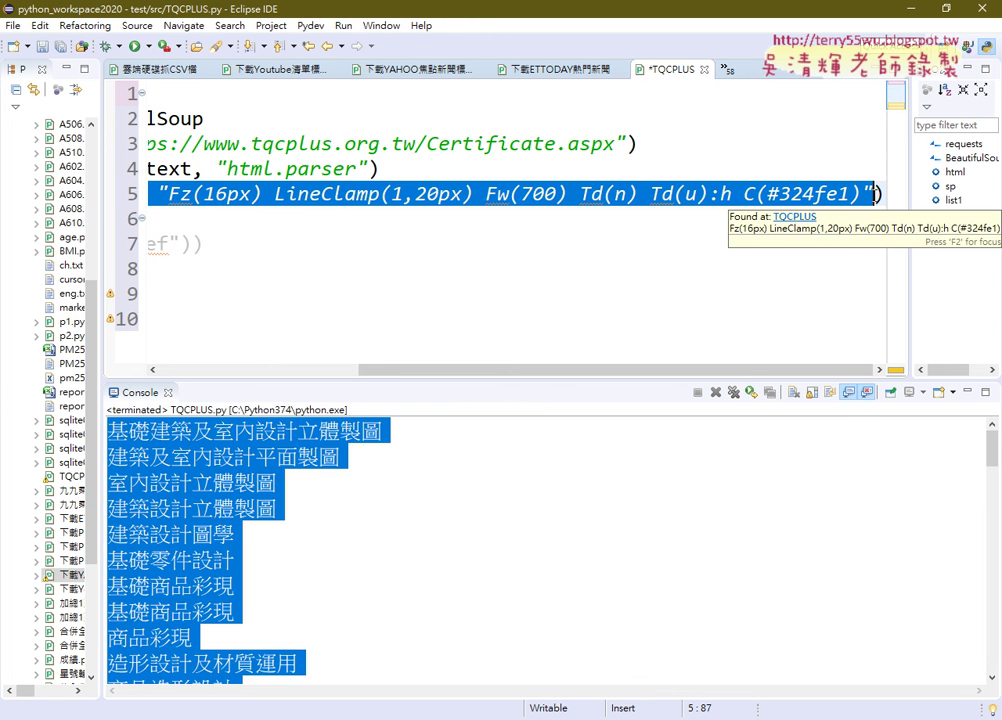
{"action": "key", "text": "BackSpace"}
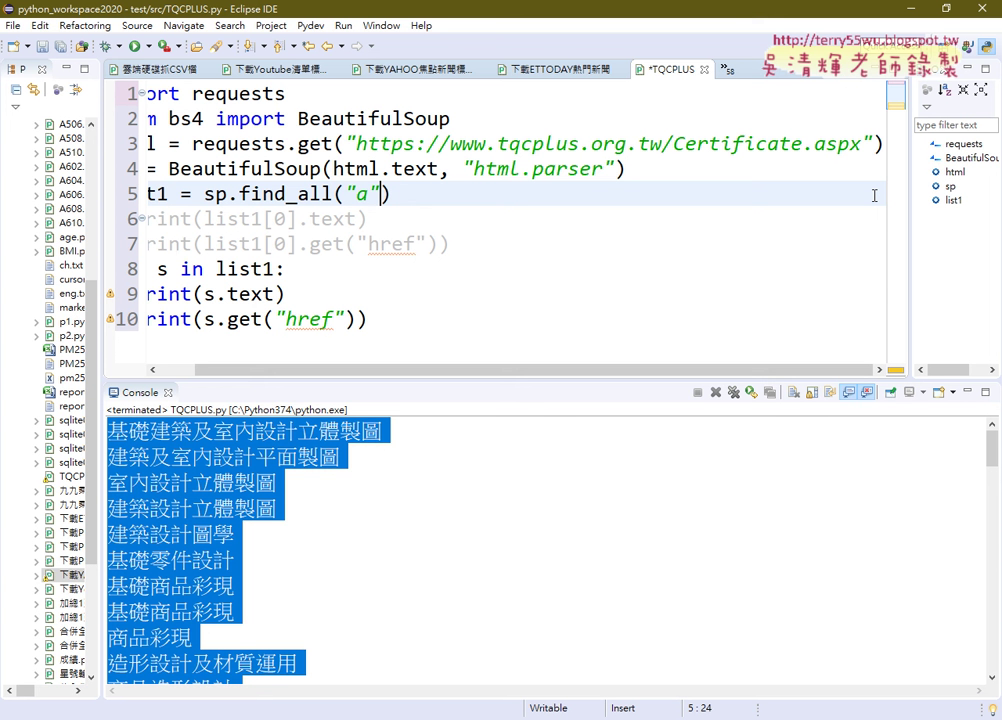
{"action": "key", "text": "Left"}
{"action": "key", "text": "Left"}
{"action": "key", "text": "Delete"}
{"action": "type", "text": "h"}
{"action": "type", "text": "4"}
Highlight the h4 tag name, the list1 variable and s.text in the print statement
{"action": "key", "text": "Left"}
{"action": "key", "text": "ctrl+Left"}
{"action": "key", "text": "ctrl+Left"}
{"action": "left_click", "coordinate": [605, 168]}
{"action": "key", "text": "Down"}
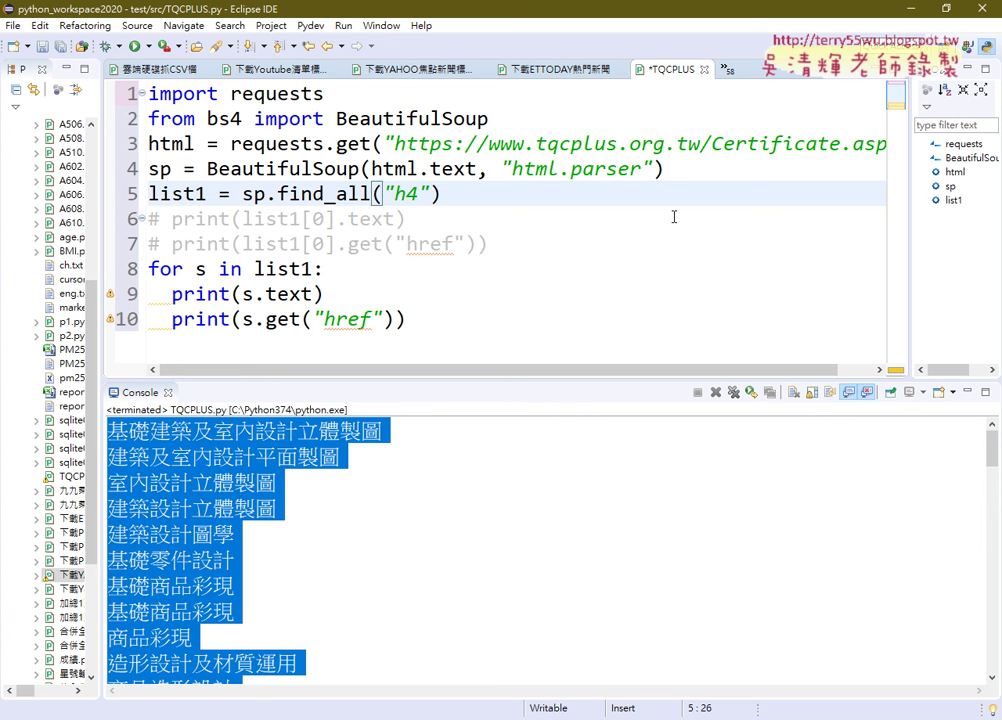
{"action": "left_click_drag", "start_coordinate": [418, 193], "coordinate": [395, 193]}
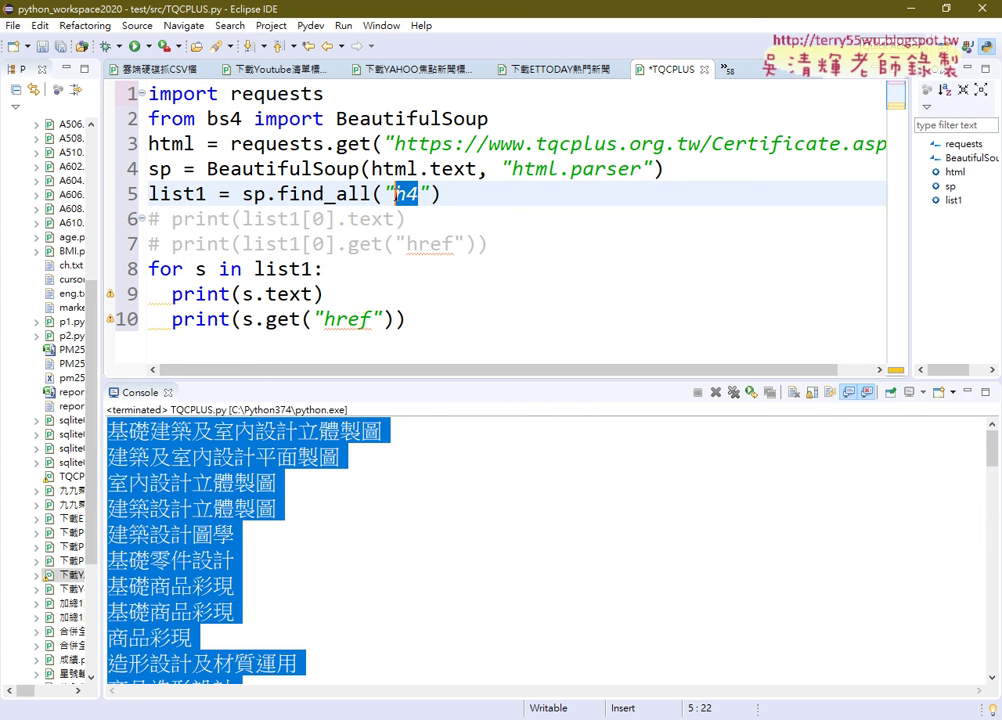
{"action": "left_click_drag", "start_coordinate": [206, 193], "coordinate": [148, 193]}
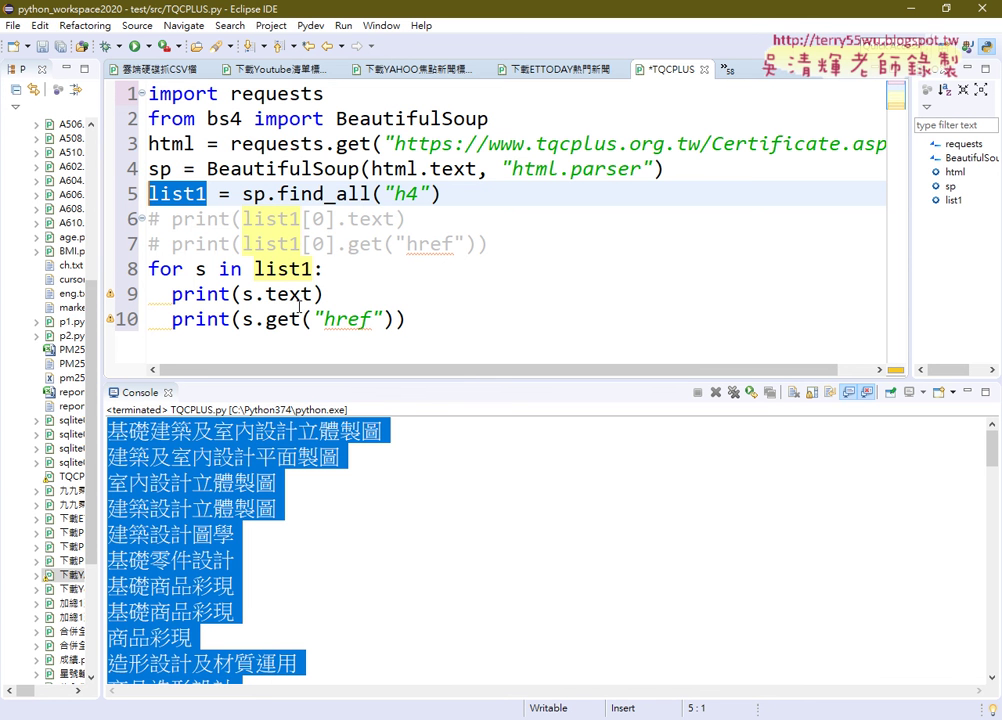
{"action": "left_click_drag", "start_coordinate": [313, 294], "coordinate": [243, 294]}
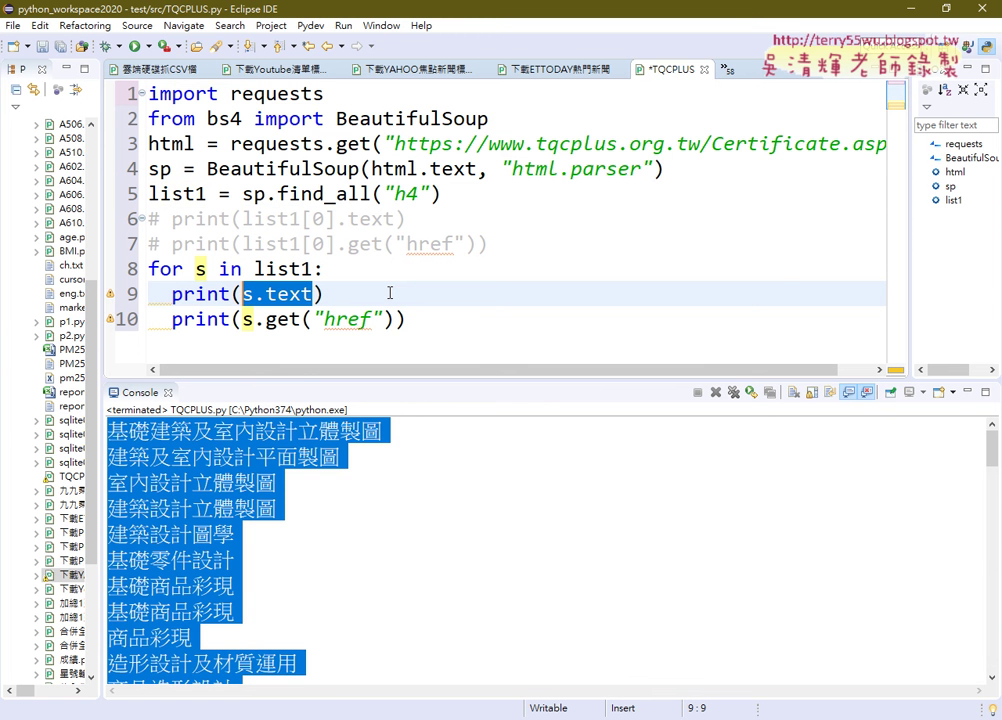
{"action": "key", "text": "alt+Tab"}
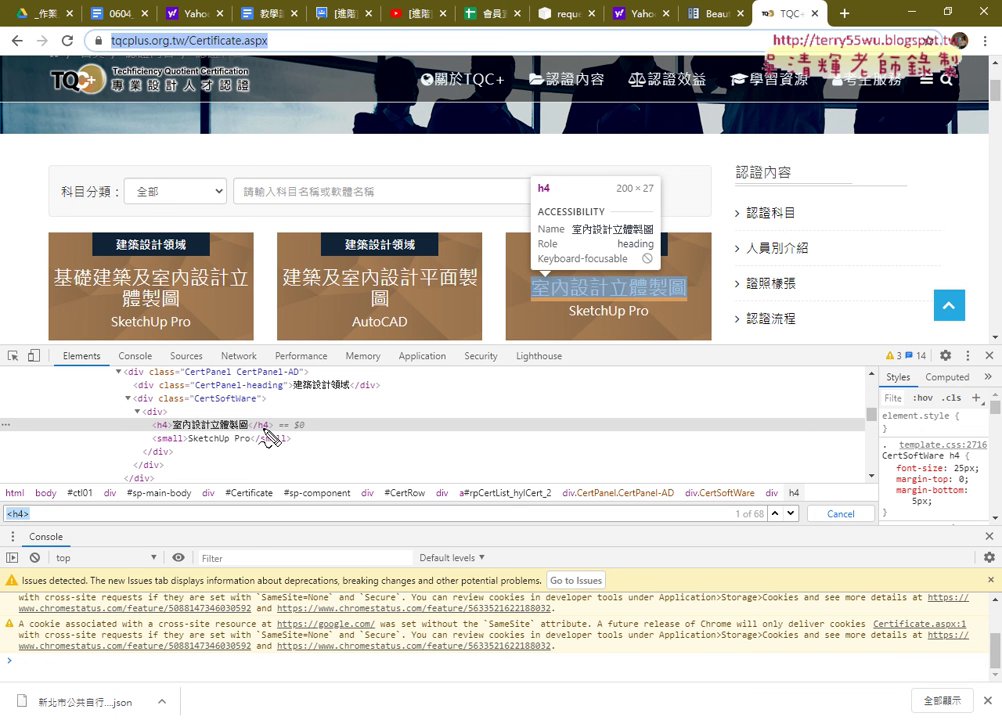
Underline the opening and closing h4 tags, heading text and small tag in DevTools
{"action": "left_click_drag", "start_coordinate": [166, 432], "coordinate": [146, 433]}
{"action": "left_click_drag", "start_coordinate": [271, 431], "coordinate": [181, 431]}
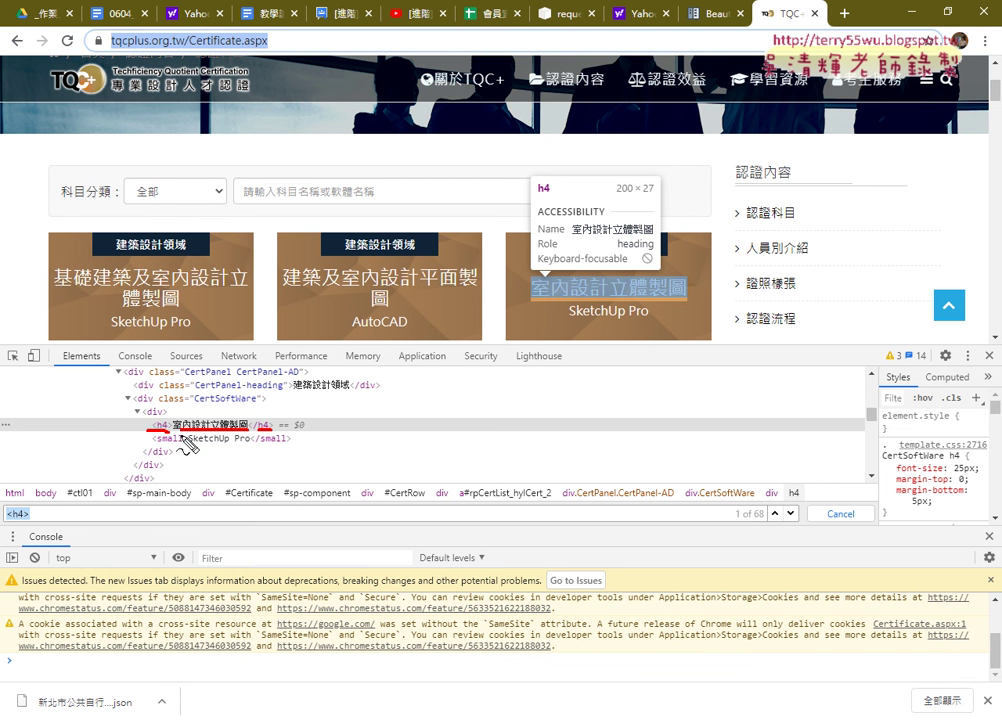
{"action": "mouse_move", "coordinate": [150, 438]}
{"action": "left_mouse_down"}
{"action": "mouse_move", "coordinate": [165, 437]}
{"action": "mouse_move", "coordinate": [168, 451]}
{"action": "left_mouse_up"}
{"action": "left_click_drag", "start_coordinate": [268, 418], "coordinate": [253, 431]}
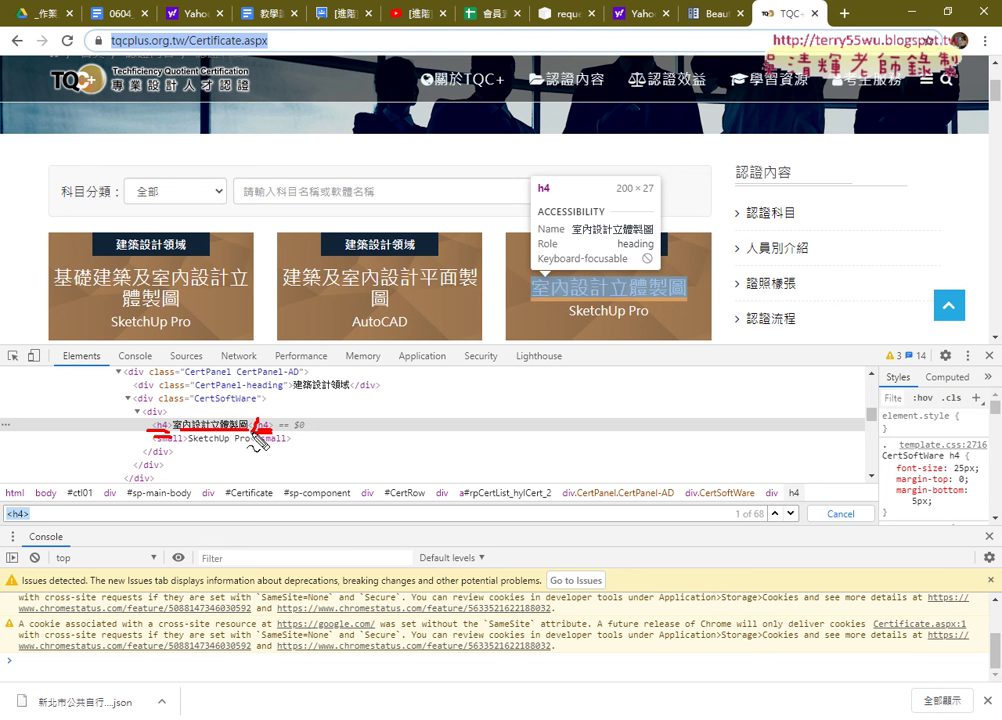
{"action": "left_click", "coordinate": [911, 16]}
{"action": "left_click_drag", "start_coordinate": [313, 269], "coordinate": [243, 270]}
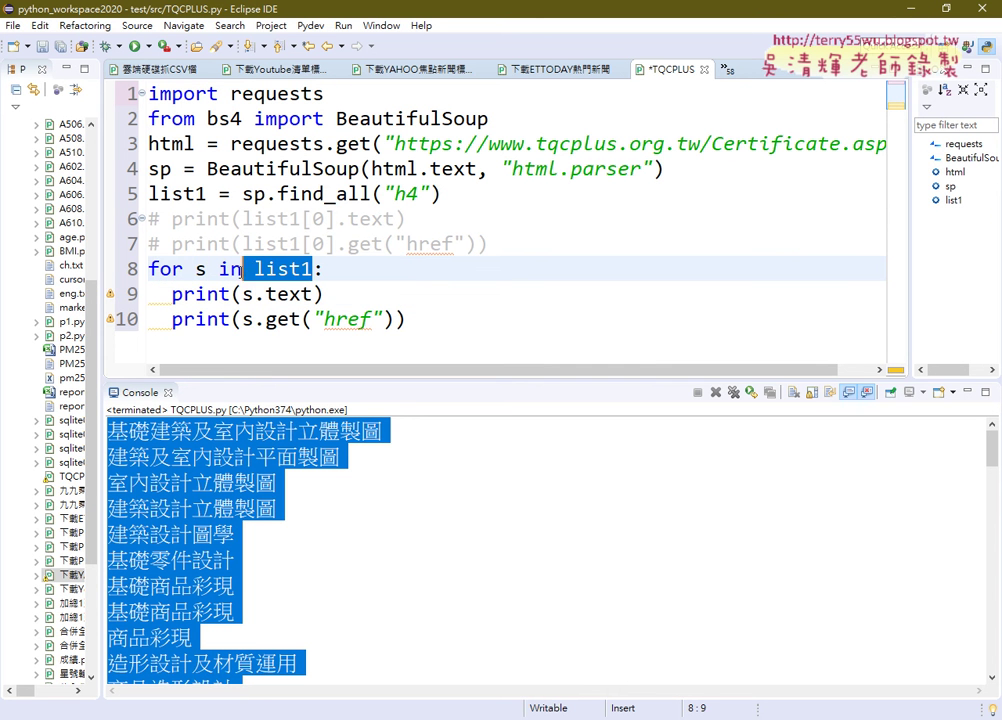
Delete the href print line so only s.text is printed
{"action": "left_click", "coordinate": [197, 269]}
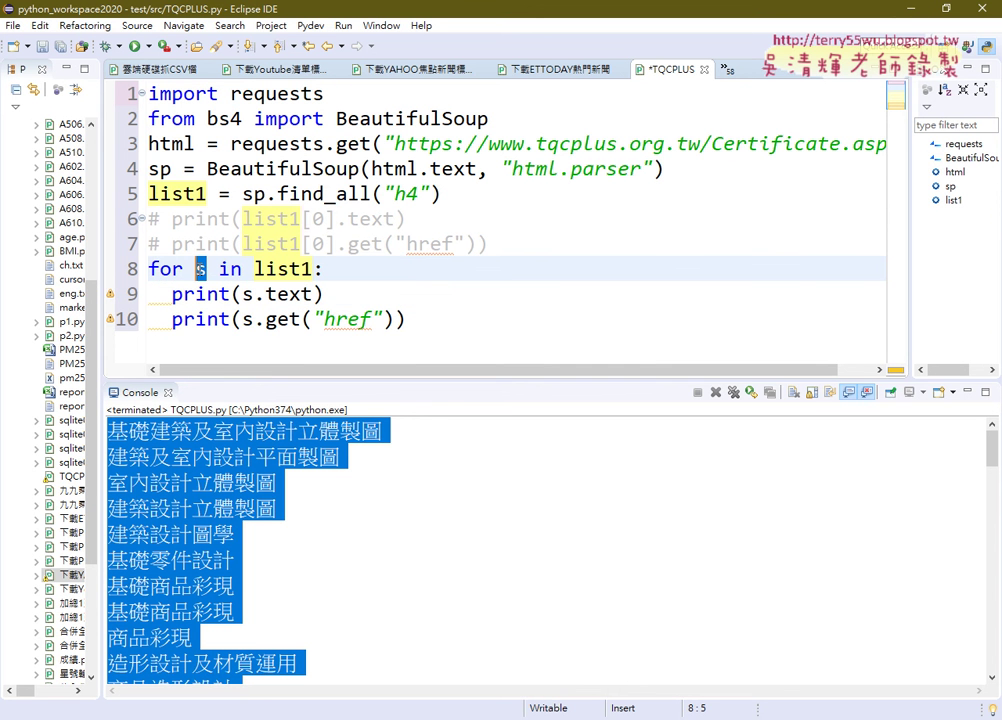
{"action": "left_click_drag", "start_coordinate": [406, 319], "coordinate": [122, 322]}
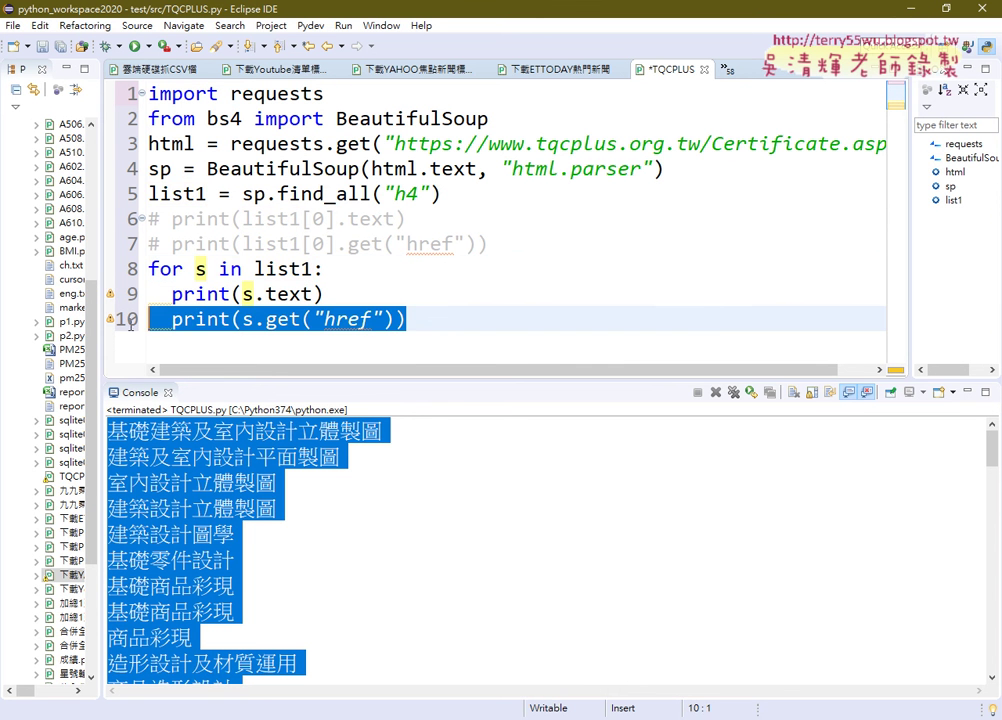
{"action": "mouse_move", "coordinate": [122, 322]}
{"action": "key", "text": "BackSpace"}
{"action": "key", "text": "BackSpace"}
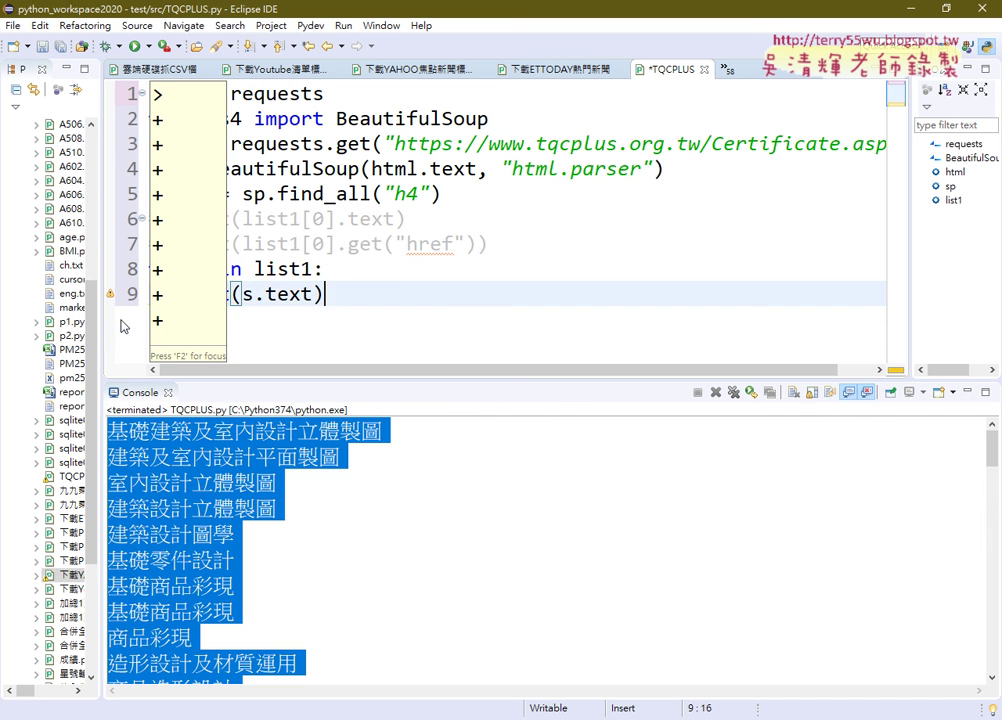
{"action": "left_click", "coordinate": [314, 293]}
{"action": "key", "text": "shift+Left"}
{"action": "key", "text": "shift+Left"}
{"action": "key", "text": "shift+Left"}
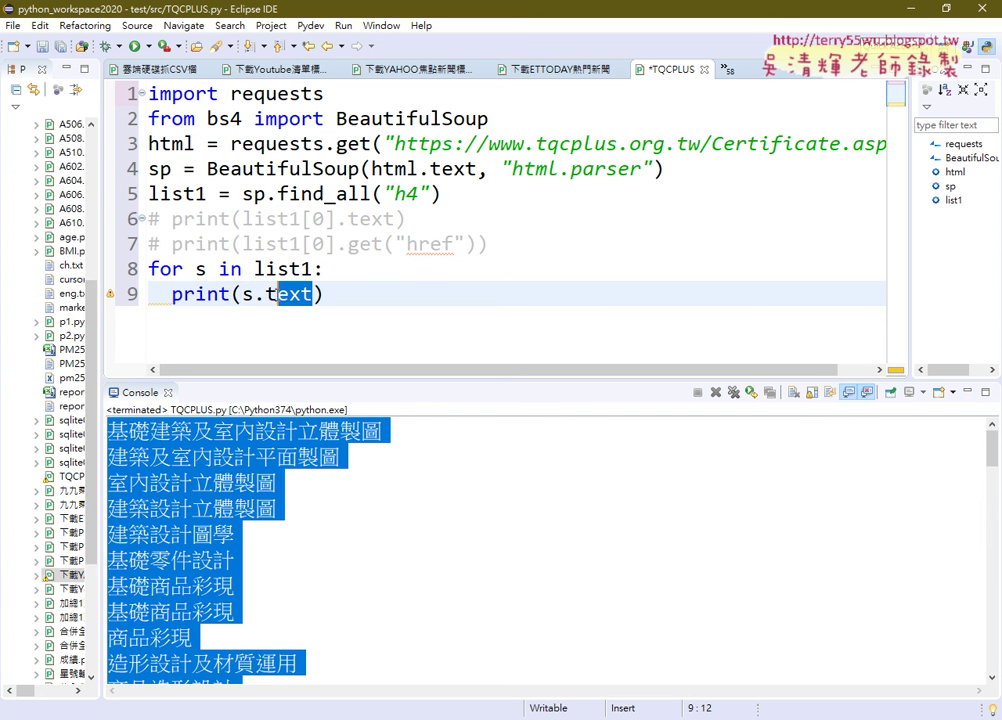
{"action": "key", "text": "shift+Left"}
{"action": "key", "text": "shift+Left"}
{"action": "key", "text": "shift+Left"}
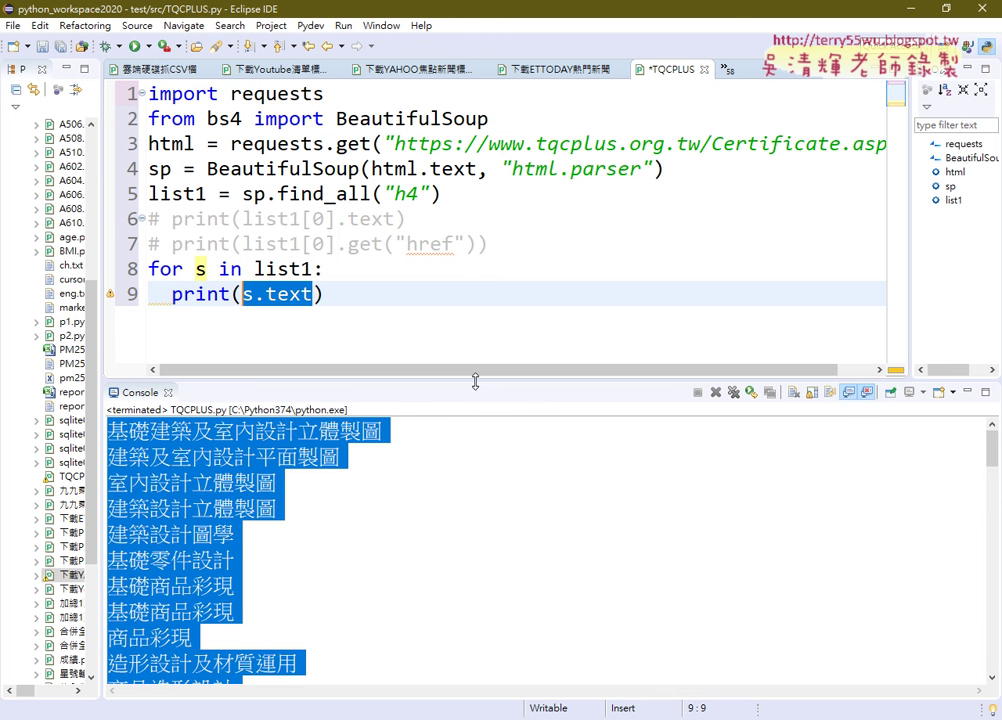
Enlarge the console, save and run TQCPLUS.py, and review the printed subject titles
{"action": "left_click_drag", "start_coordinate": [475, 381], "coordinate": [475, 221]}
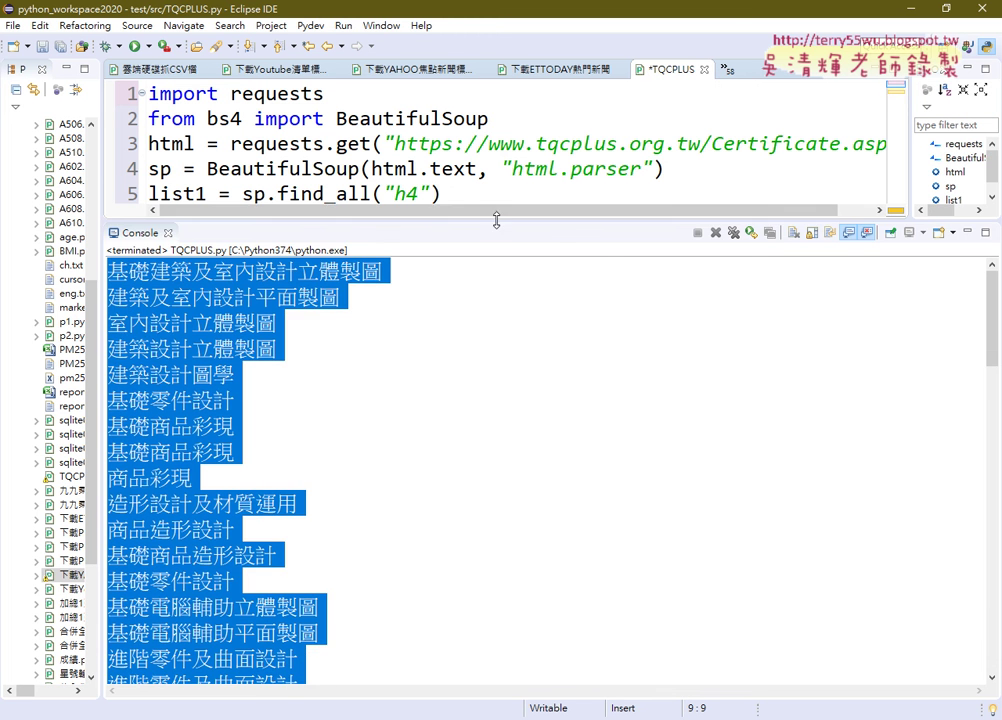
{"action": "left_click", "coordinate": [134, 47]}
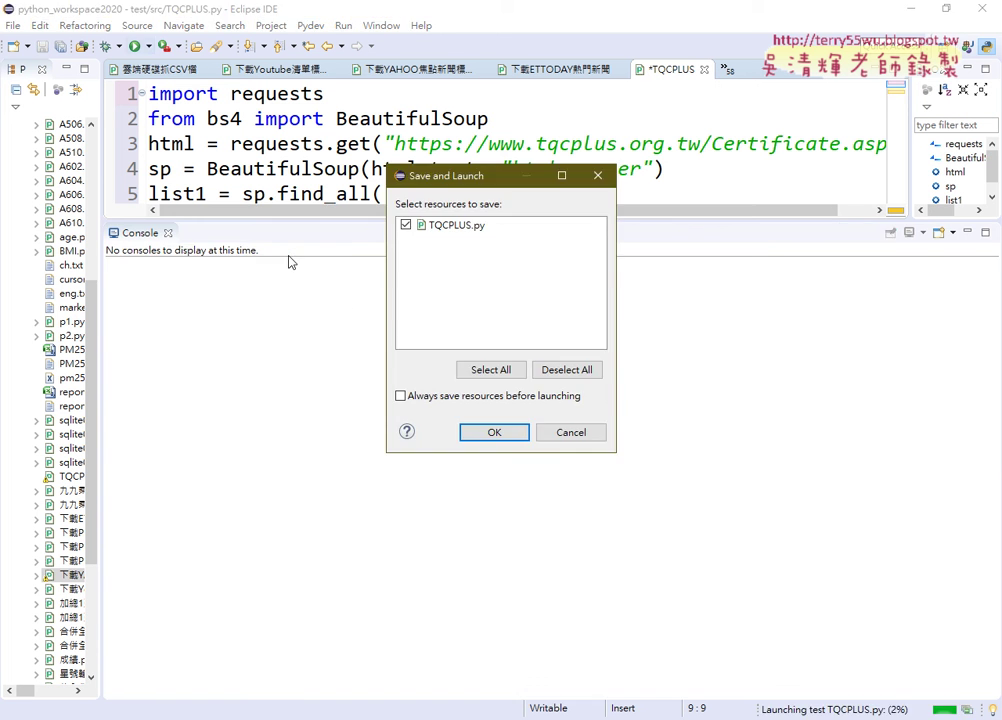
{"action": "left_click", "coordinate": [490, 434]}
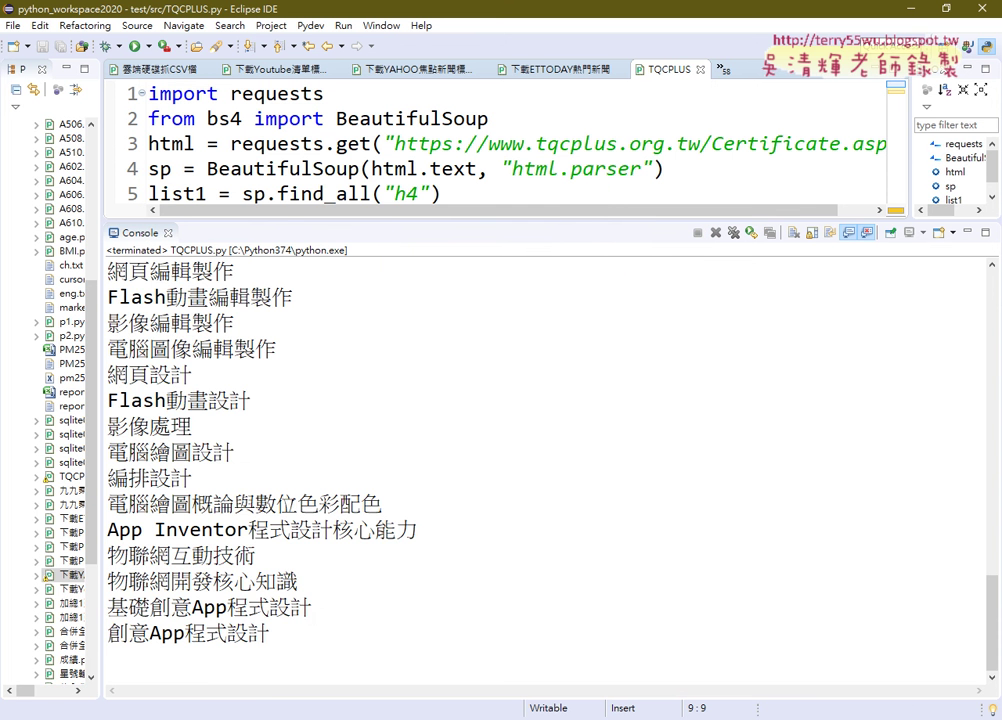
{"action": "scroll", "coordinate": [490, 455], "scroll_direction": "up", "scroll_amount": 8}
{"action": "scroll", "coordinate": [490, 455], "scroll_direction": "up", "scroll_amount": 8}
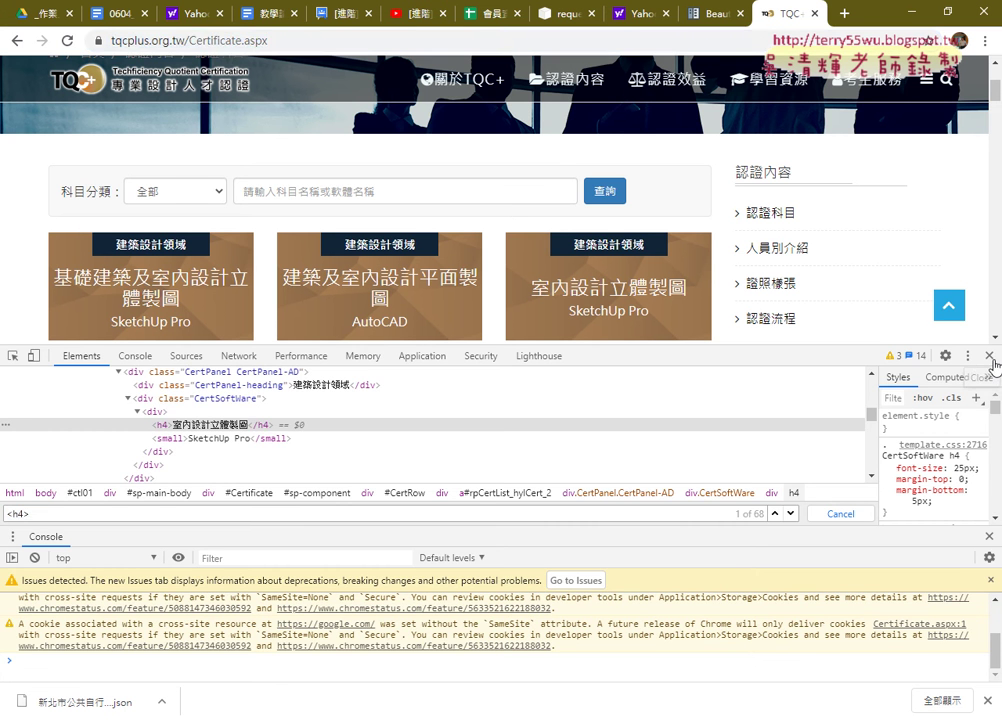
Close DevTools and scroll to the last card, 創意App程式設計, at the page bottom
{"action": "left_click", "coordinate": [989, 355]}
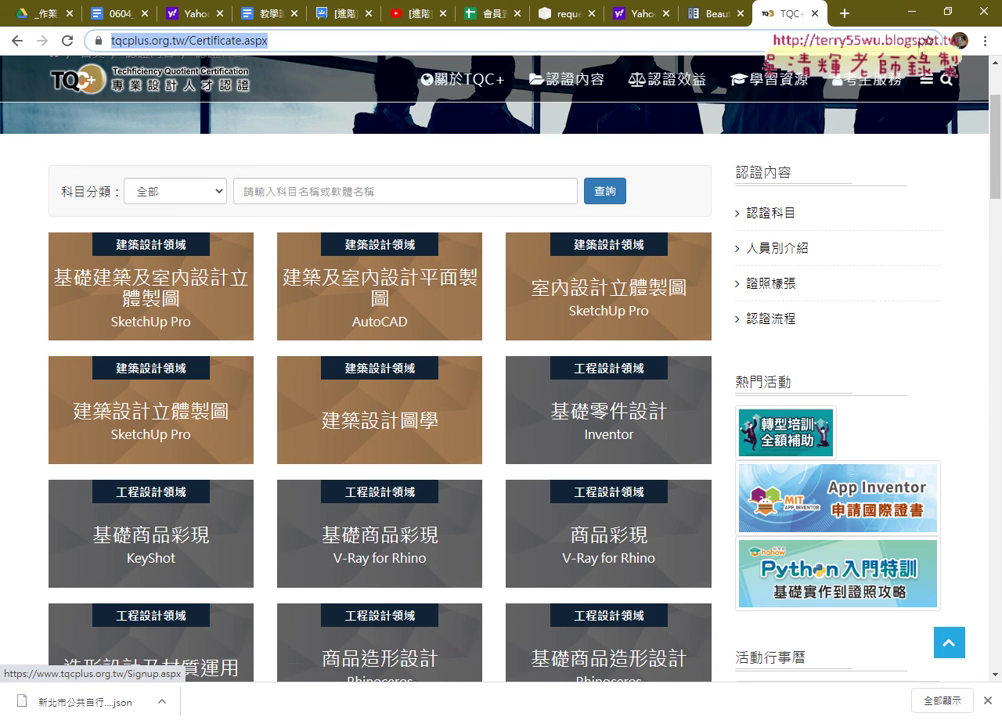
{"action": "scroll", "coordinate": [984, 242], "scroll_direction": "down", "scroll_amount": 5}
{"action": "scroll", "coordinate": [984, 242], "scroll_direction": "down", "scroll_amount": 5}
{"action": "scroll", "coordinate": [989, 246], "scroll_direction": "down", "scroll_amount": 4}
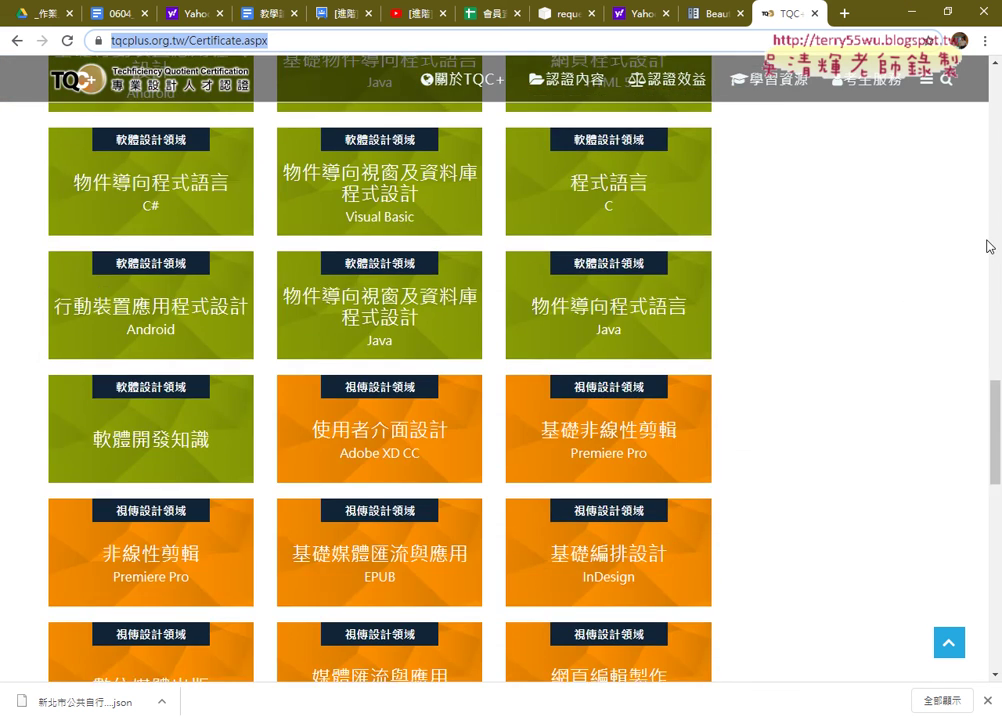
{"action": "scroll", "coordinate": [989, 246], "scroll_direction": "down", "scroll_amount": 7}
{"action": "scroll", "coordinate": [991, 255], "scroll_direction": "down", "scroll_amount": 3}
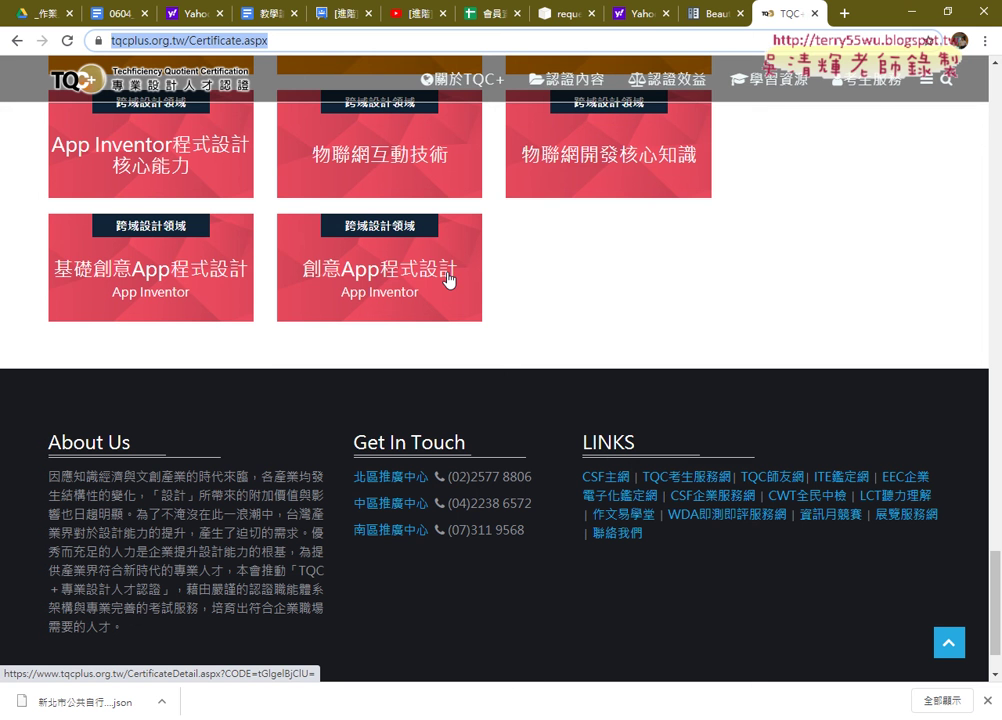
{"action": "left_click", "coordinate": [912, 10]}
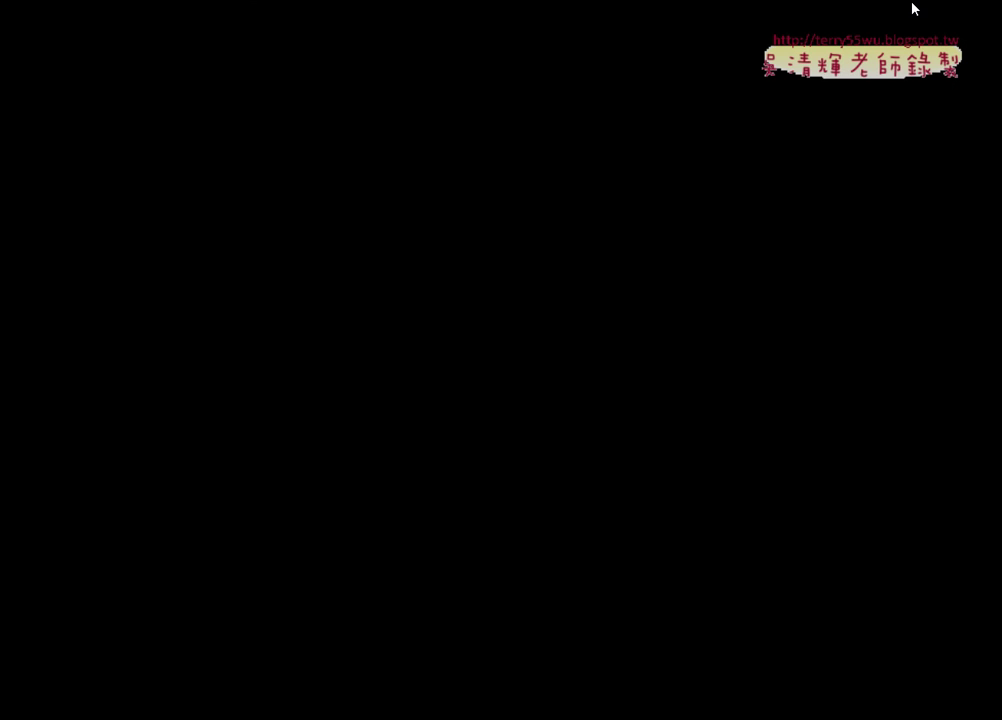
Scroll the Eclipse console to its end and mark the last title 創意App程式設計
{"action": "scroll", "coordinate": [395, 450], "scroll_direction": "down", "scroll_amount": 4}
{"action": "scroll", "coordinate": [405, 465], "scroll_direction": "down", "scroll_amount": 4}
{"action": "scroll", "coordinate": [405, 459], "scroll_direction": "down", "scroll_amount": 4}
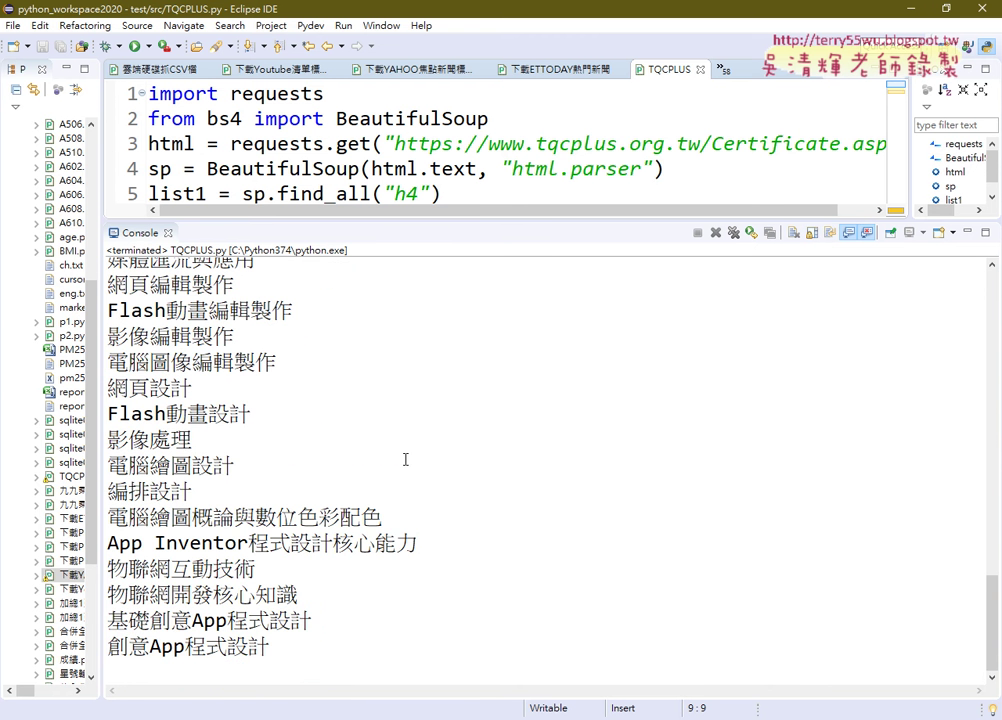
{"action": "left_click_drag", "start_coordinate": [300, 648], "coordinate": [106, 648]}
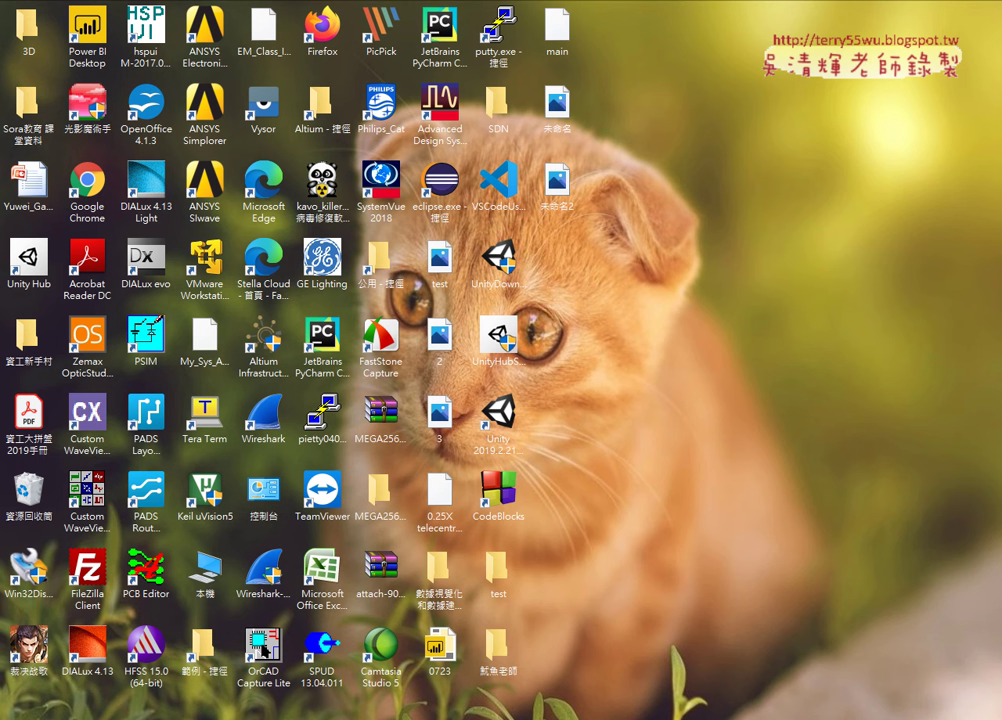
Scroll the TQC+ certificate page back up to the top
{"action": "scroll", "coordinate": [470, 340], "scroll_direction": "up", "scroll_amount": 4}
{"action": "scroll", "coordinate": [530, 320], "scroll_direction": "up", "scroll_amount": 4}
{"action": "scroll", "coordinate": [537, 309], "scroll_direction": "up", "scroll_amount": 4}
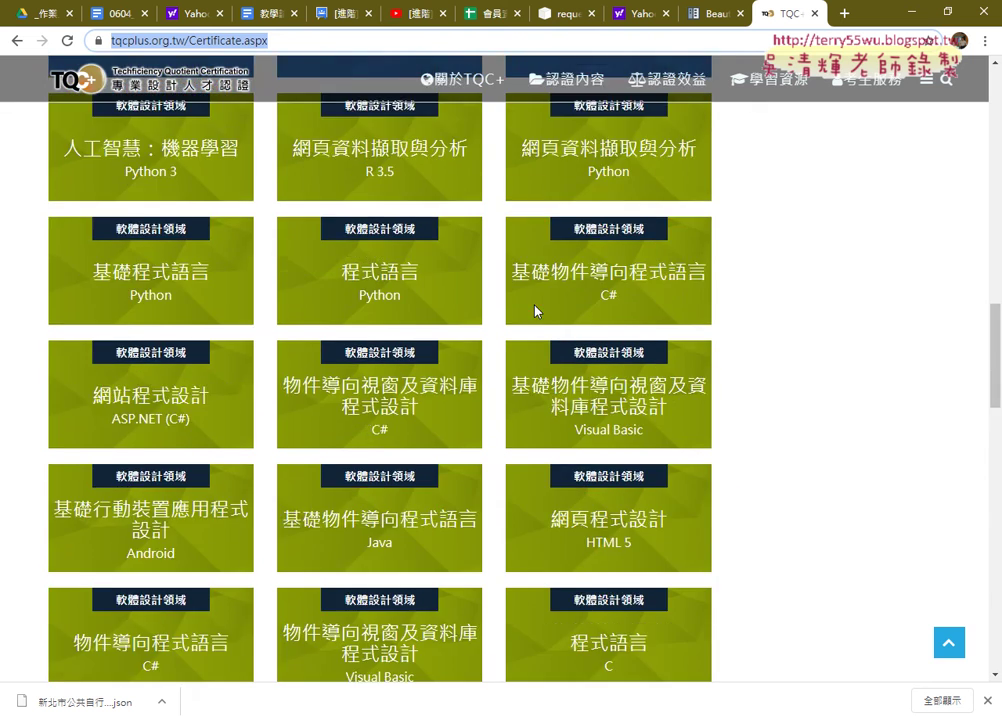
{"action": "scroll", "coordinate": [537, 311], "scroll_direction": "up", "scroll_amount": 3}
{"action": "scroll", "coordinate": [537, 311], "scroll_direction": "up", "scroll_amount": 3}
{"action": "scroll", "coordinate": [537, 311], "scroll_direction": "up", "scroll_amount": 4}
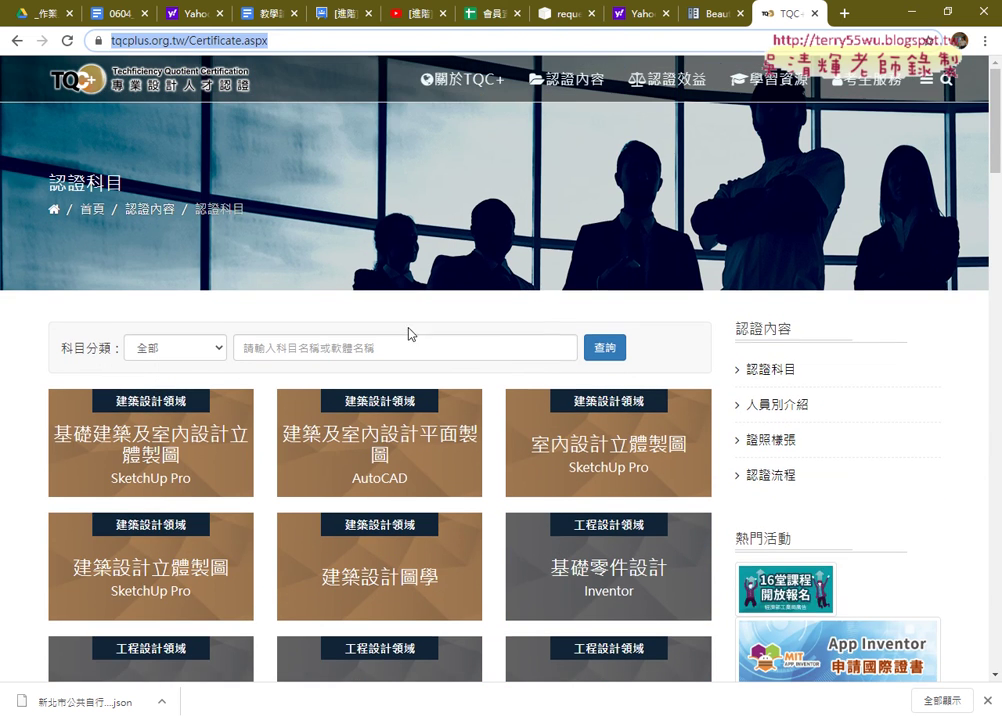
Select text in the first card: its field label, SketchUp Pro, and 建築設計領域
{"action": "left_click_drag", "start_coordinate": [38, 405], "coordinate": [212, 402]}
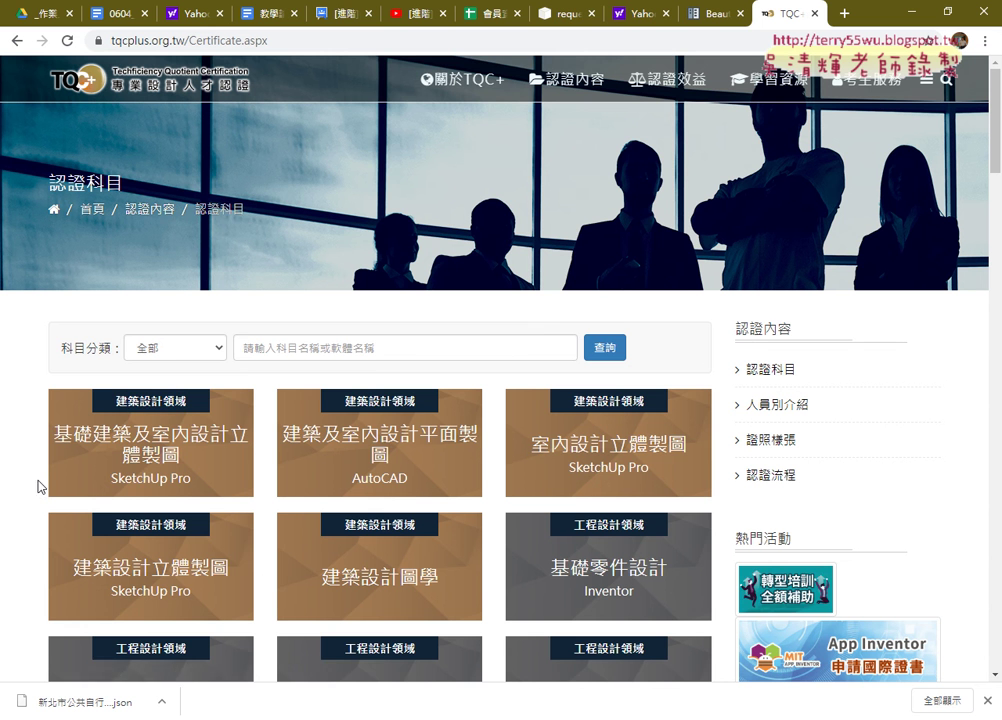
{"action": "left_click_drag", "start_coordinate": [38, 484], "coordinate": [215, 492]}
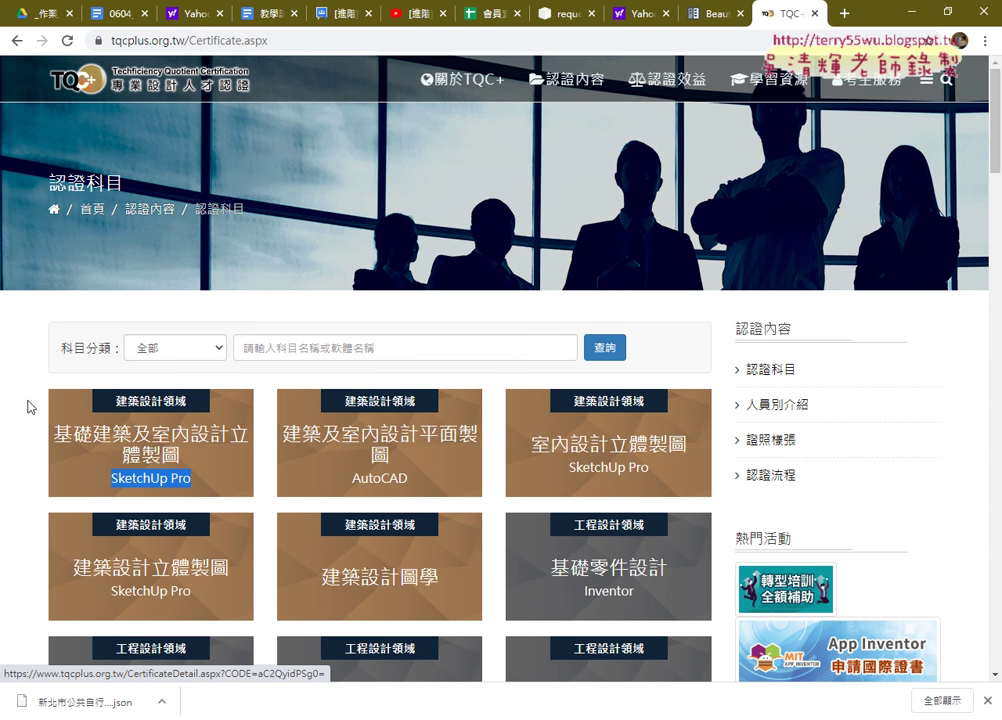
{"action": "mouse_move", "coordinate": [210, 437]}
{"action": "left_mouse_down"}
{"action": "mouse_move", "coordinate": [18, 395]}
{"action": "mouse_move", "coordinate": [197, 401]}
{"action": "left_mouse_up"}
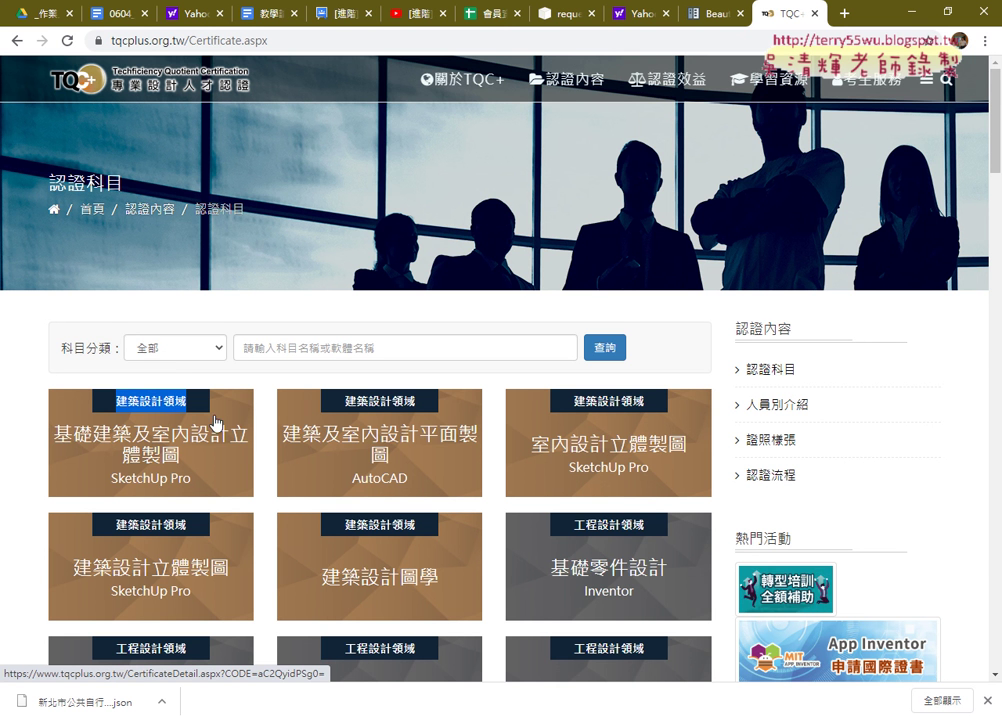
Inspect the 建築設計領域 label in DevTools and try editing its heading tag and text
{"action": "right_click", "coordinate": [167, 406]}
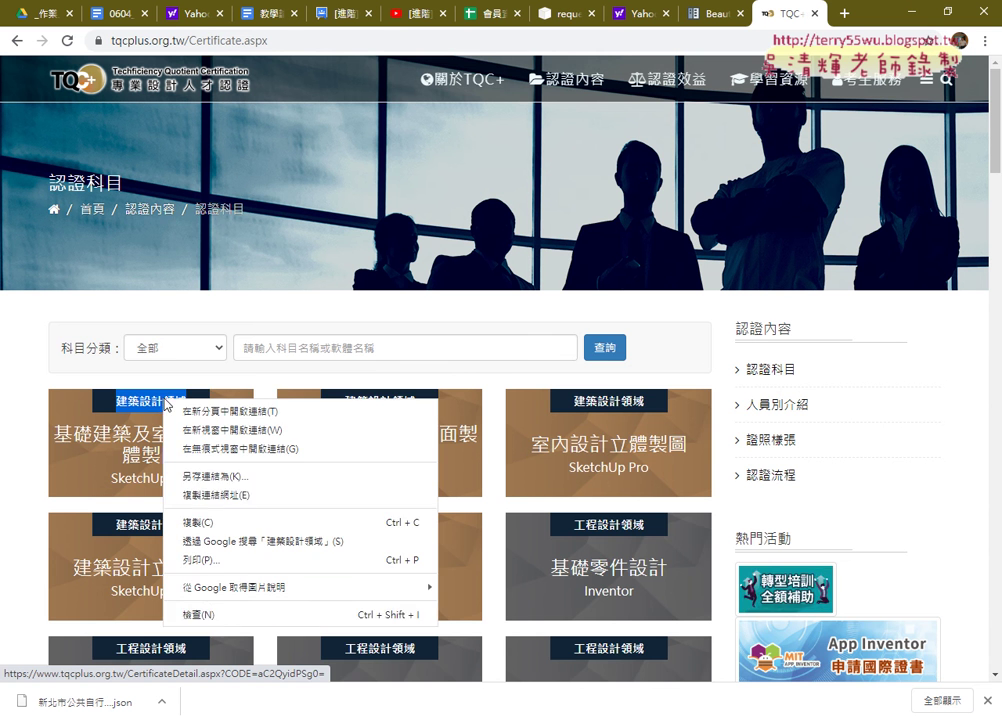
{"action": "left_click", "coordinate": [222, 614]}
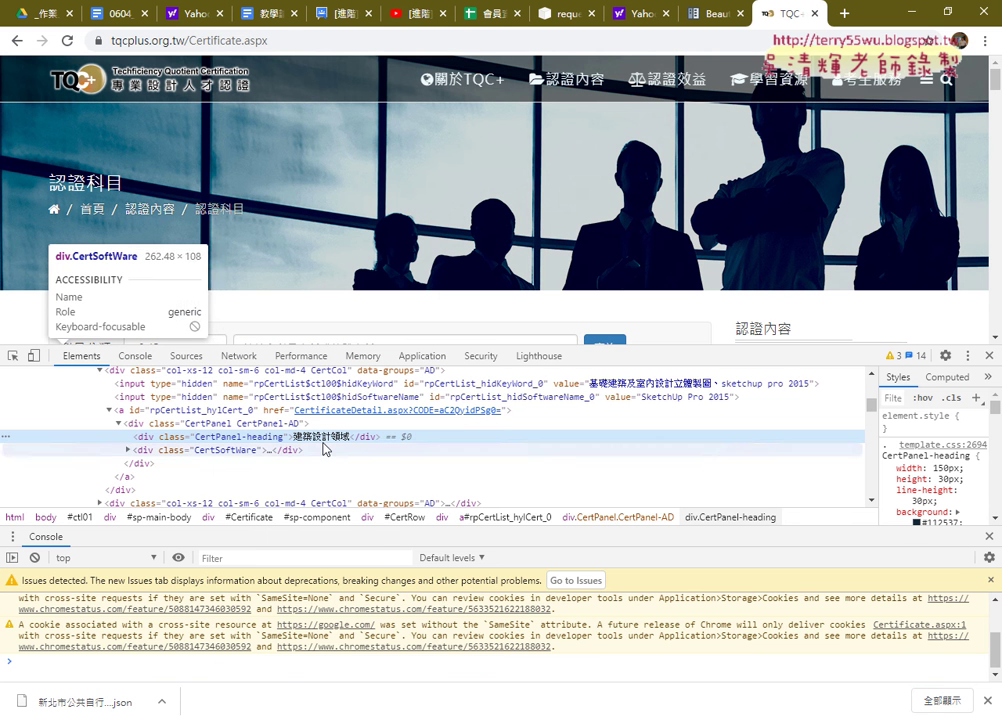
{"action": "double_click", "coordinate": [143, 437]}
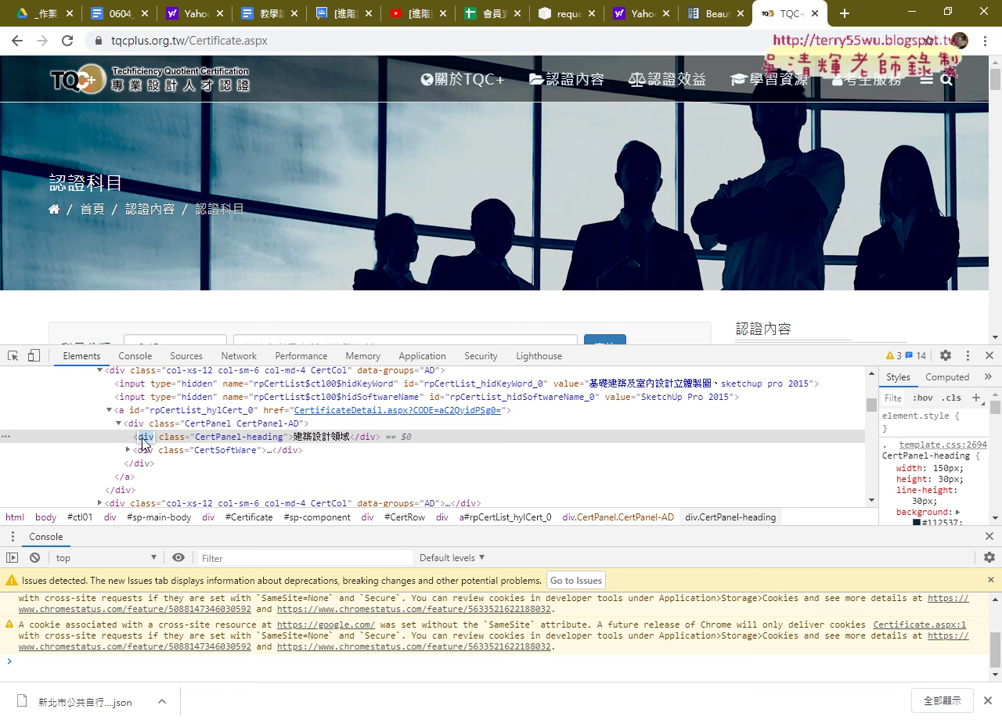
{"action": "left_click", "coordinate": [181, 441]}
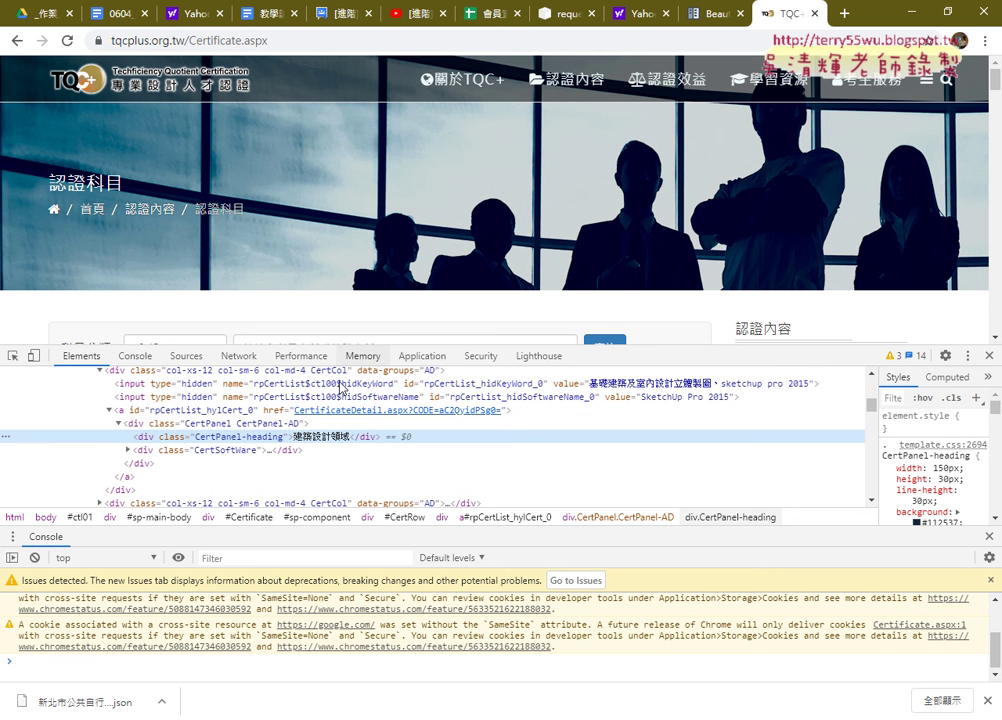
{"action": "double_click", "coordinate": [324, 442]}
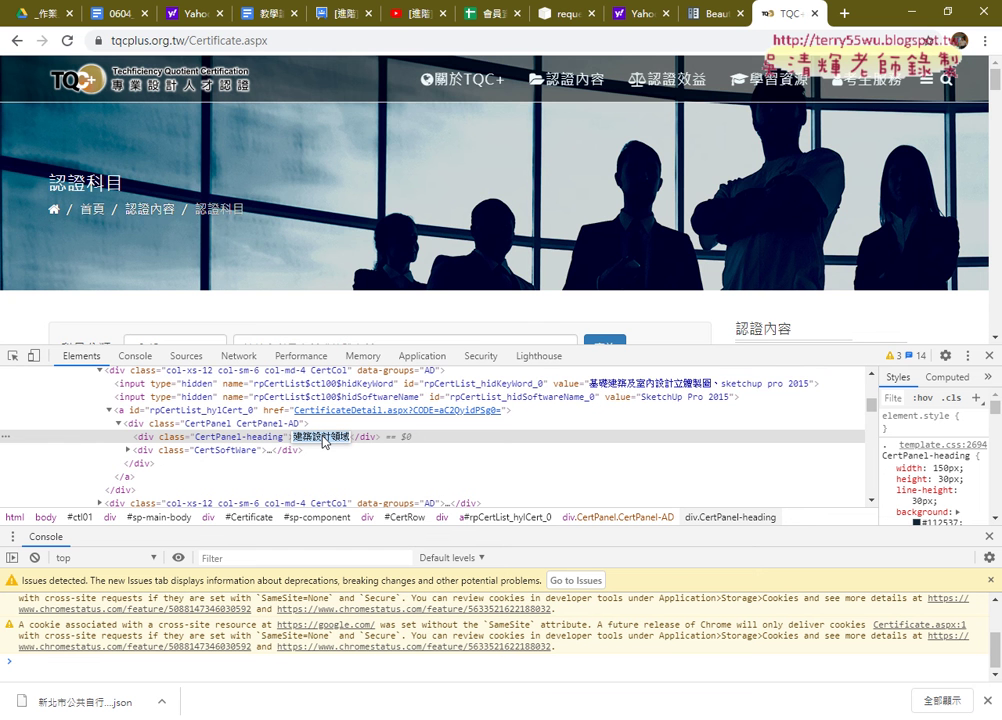
Inspect the first card's <small>SketchUp Pro</small> element below its h4 title
{"action": "scroll", "coordinate": [646, 287], "scroll_direction": "down", "scroll_amount": 2}
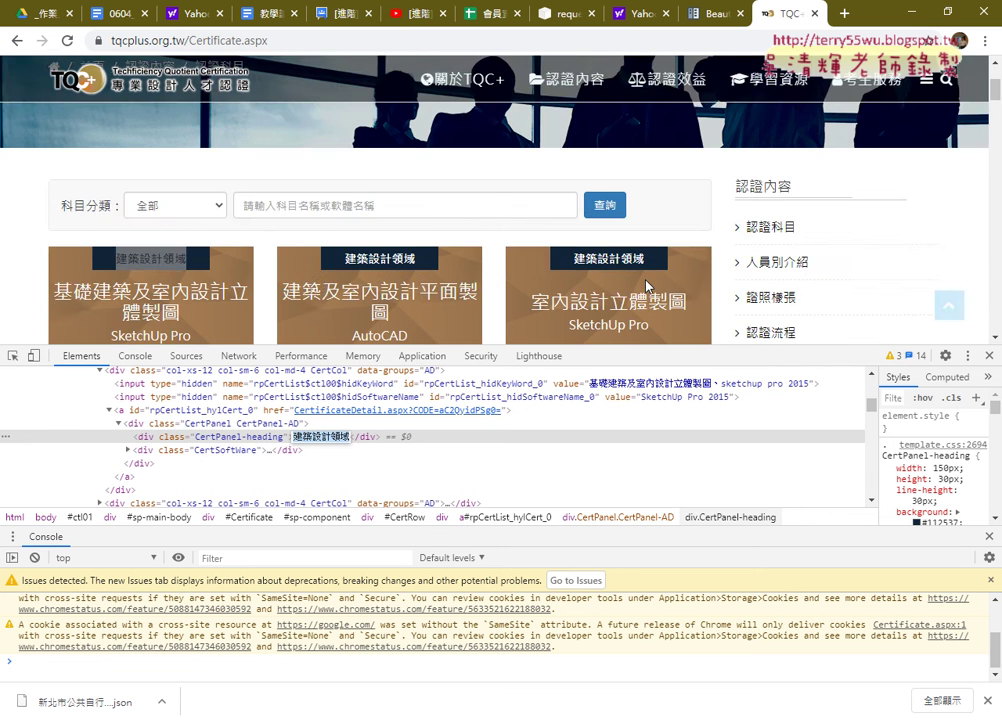
{"action": "scroll", "coordinate": [646, 287], "scroll_direction": "down", "scroll_amount": 2}
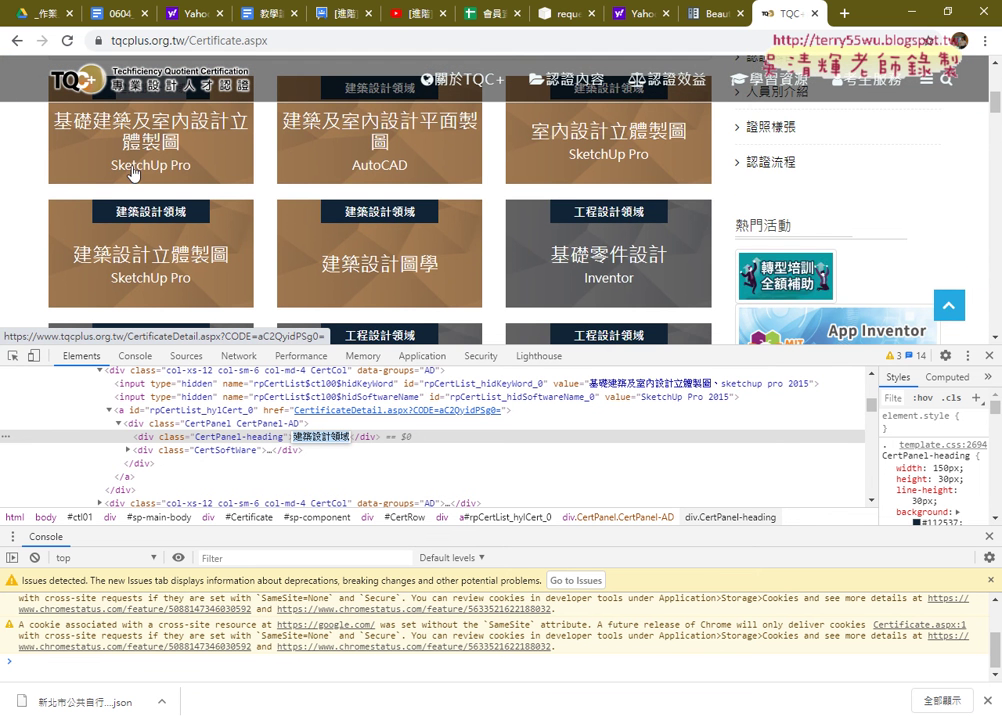
{"action": "right_click", "coordinate": [161, 167]}
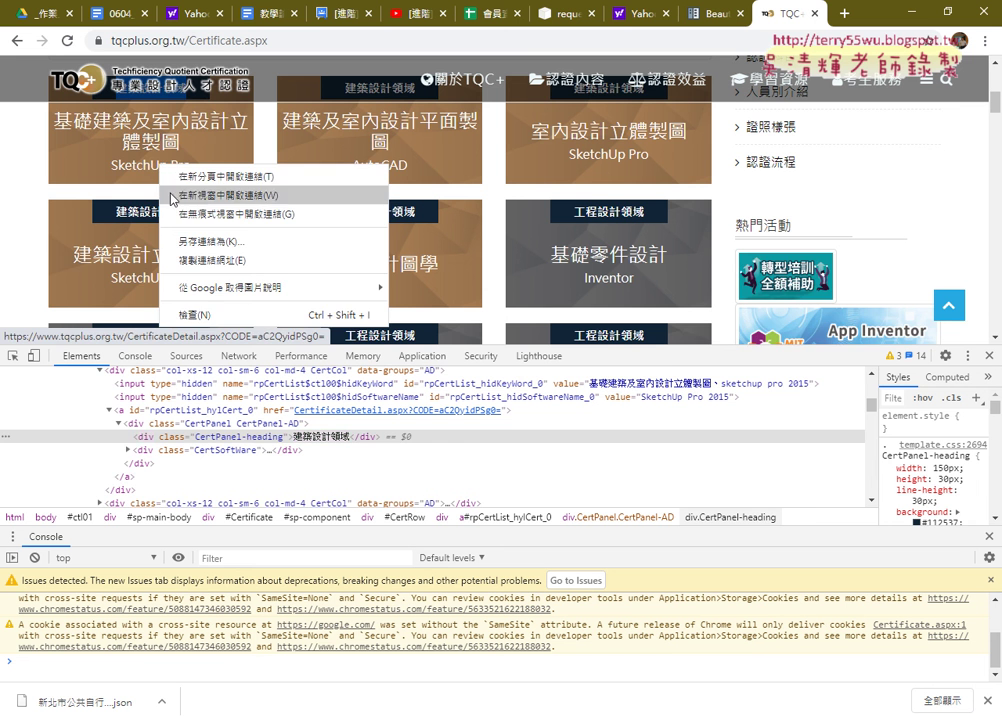
{"action": "left_click", "coordinate": [190, 314]}
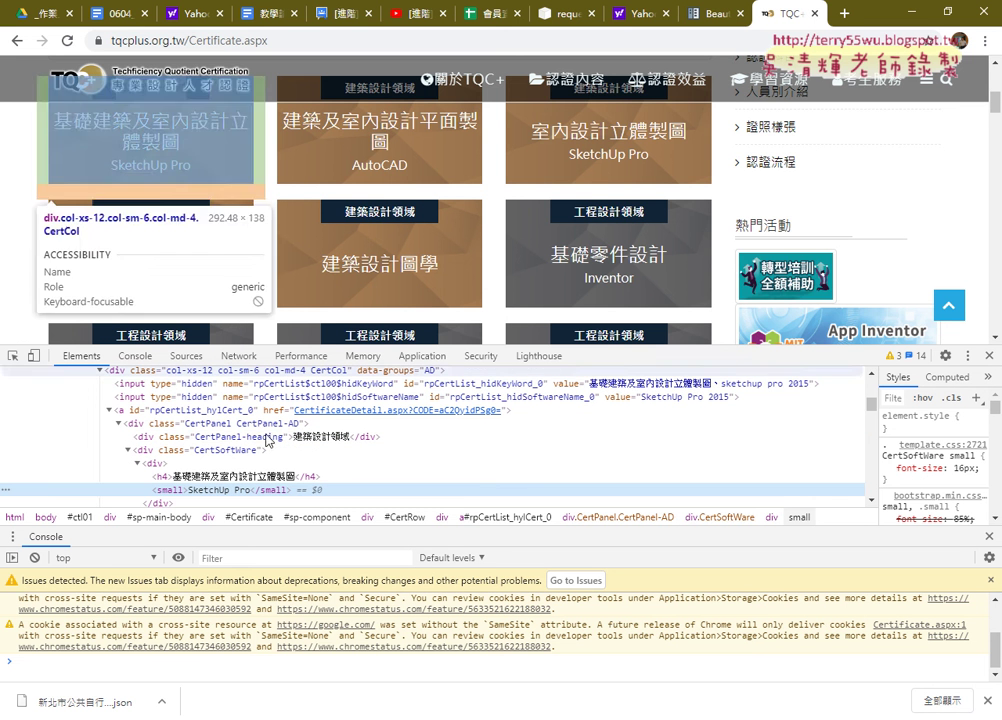
Copy the 'small' tag name and search the Elements markup for <small>, finding 68 matches
{"action": "double_click", "coordinate": [172, 491]}
{"action": "right_click", "coordinate": [176, 491]}
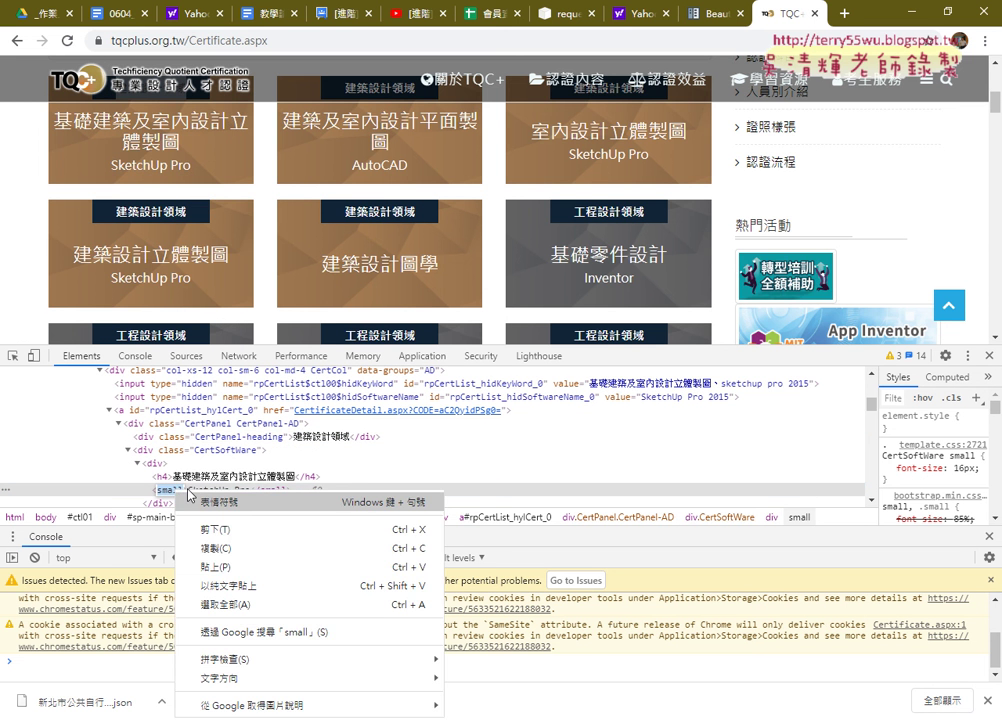
{"action": "left_click", "coordinate": [205, 548]}
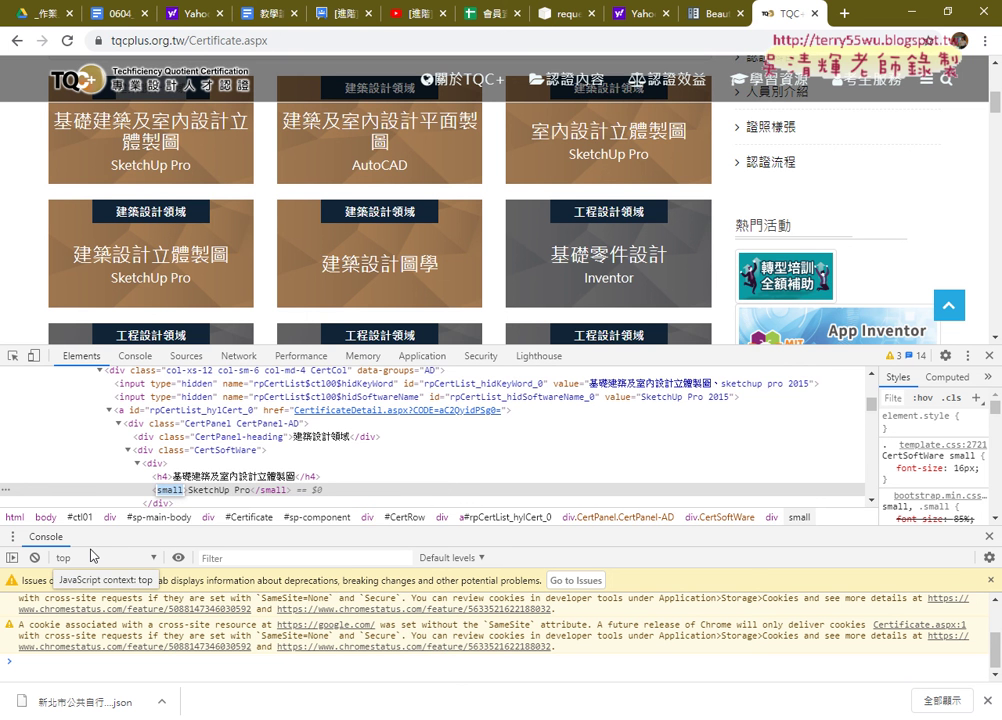
{"action": "key", "text": "ctrl+f"}
{"action": "key", "text": "ctrl+v"}
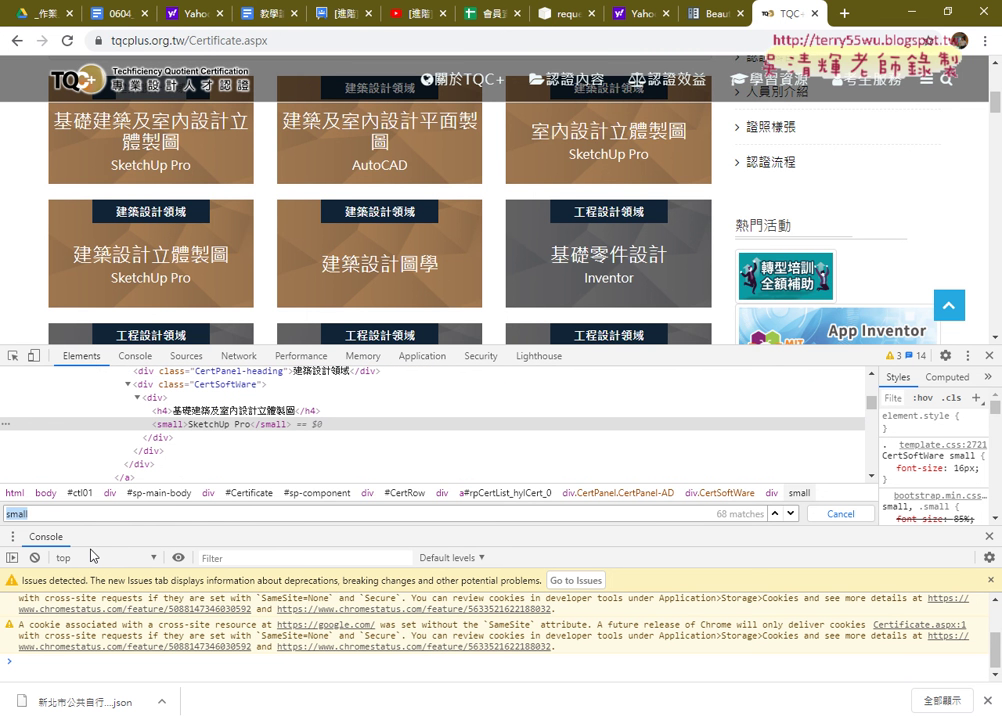
{"action": "type", "text": "<"}
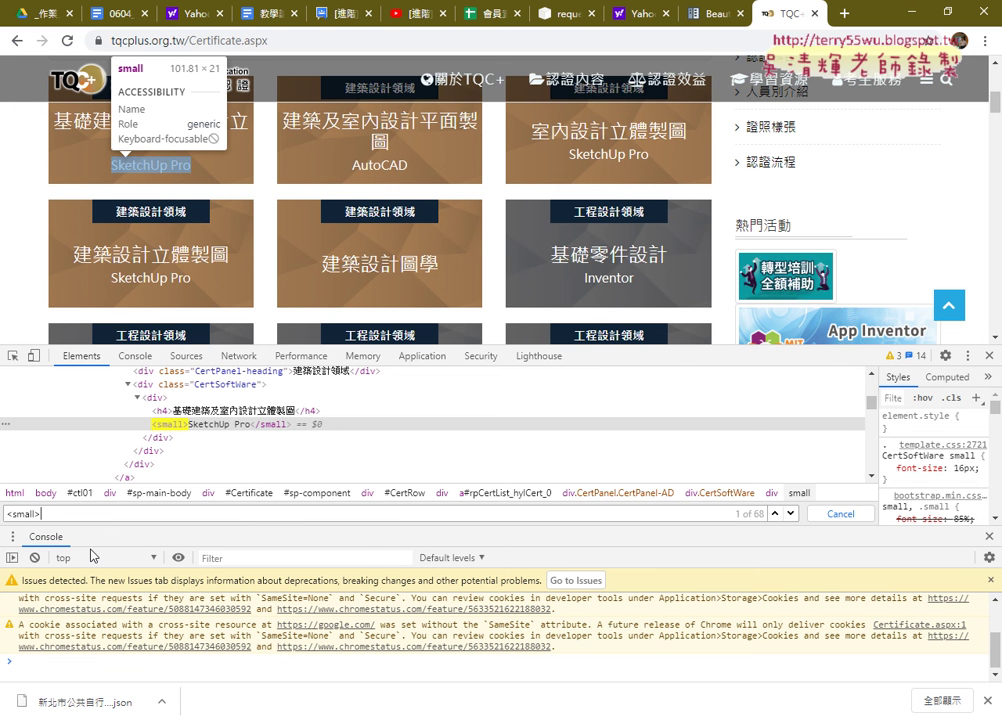
{"action": "type", "text": ">"}
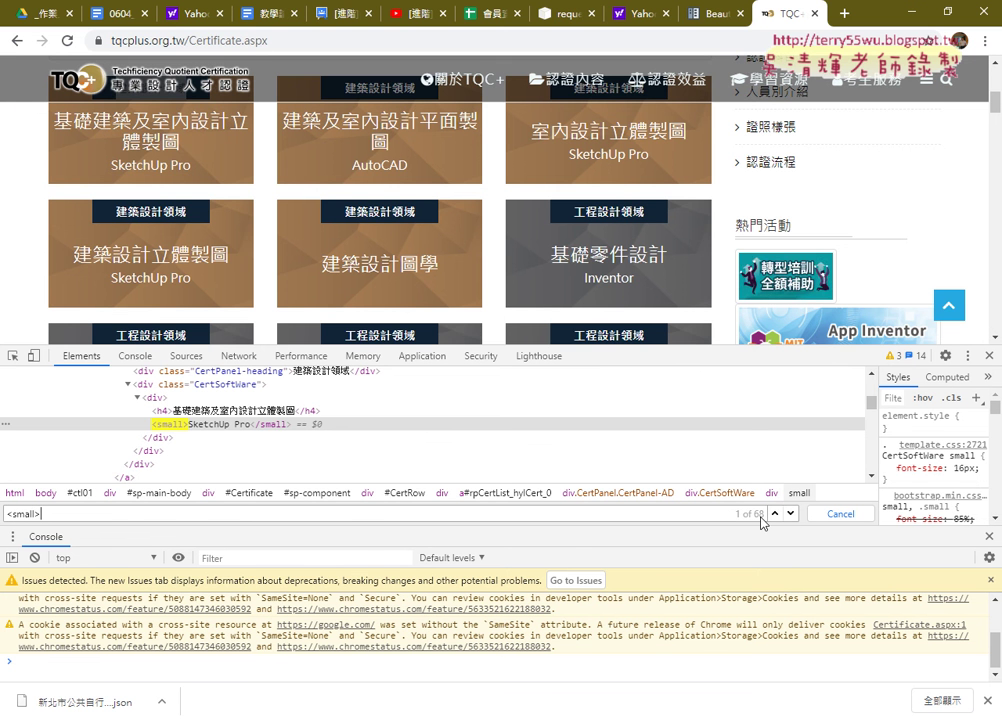